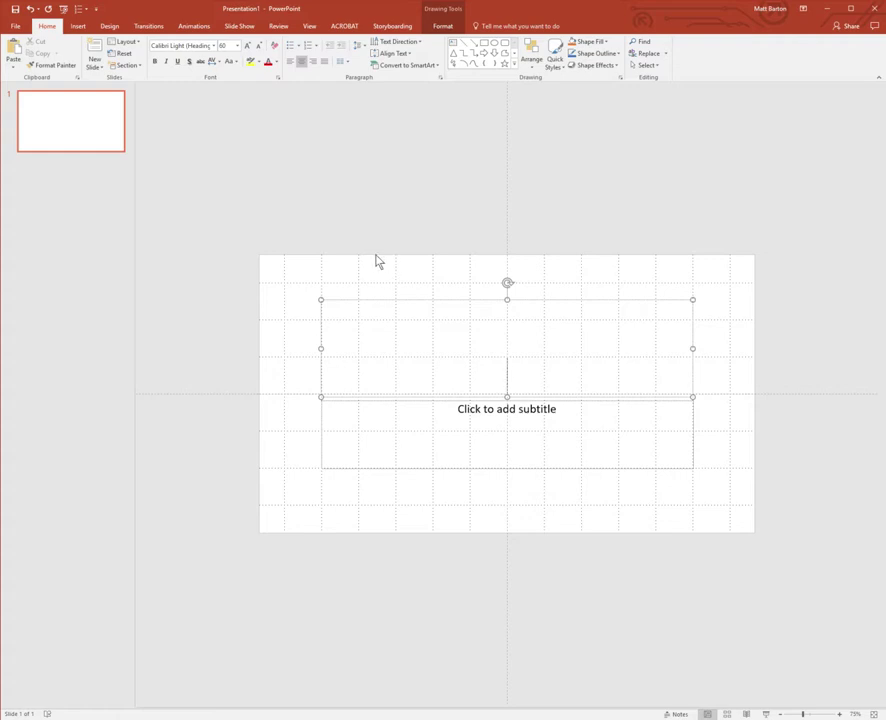
Leave the empty title on slide 1 and add a new slide after it
click(84, 166)
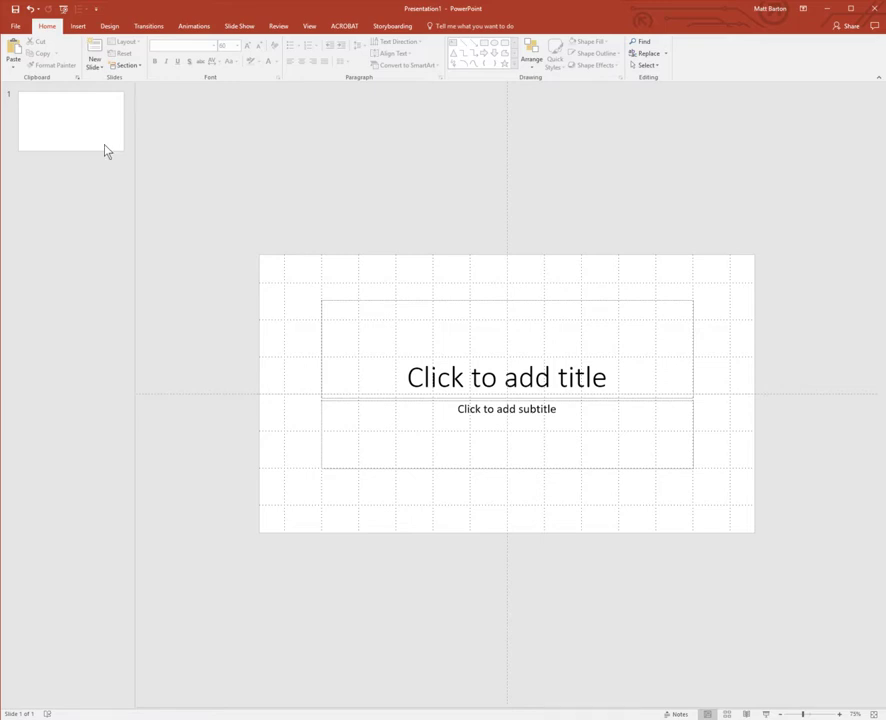
click(93, 208)
key(Return)
Give slide 2 the title 'Text Slide' and the bullet 'Blah blah', then return to slide 1
click(68, 141)
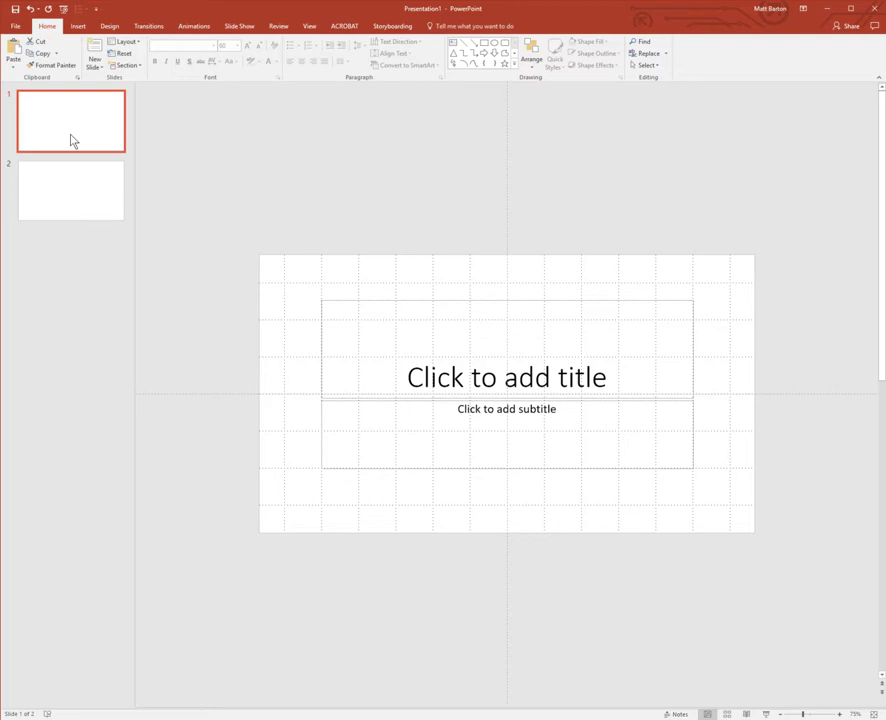
click(87, 196)
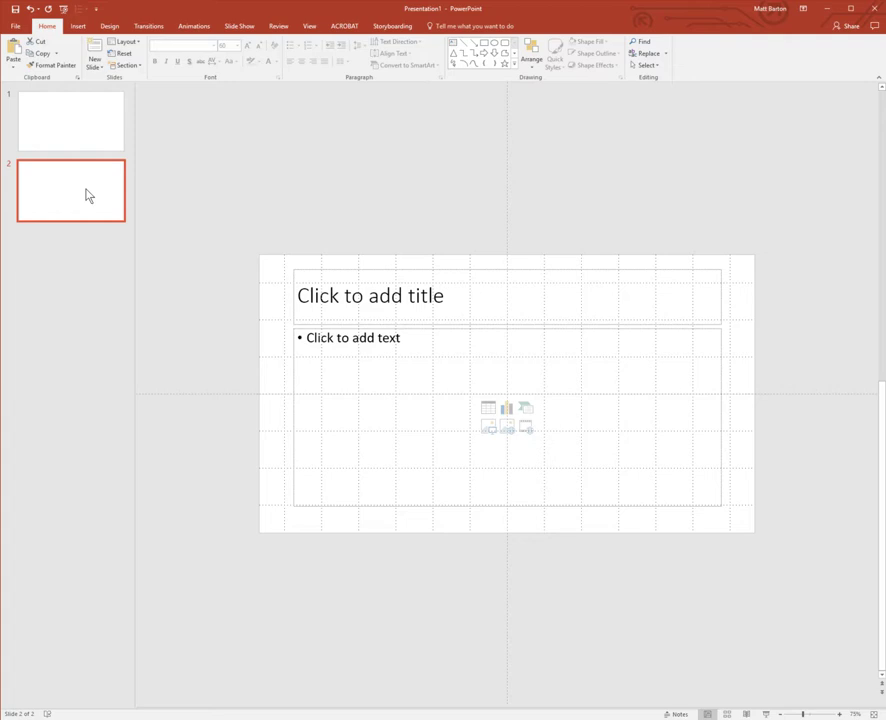
click(396, 320)
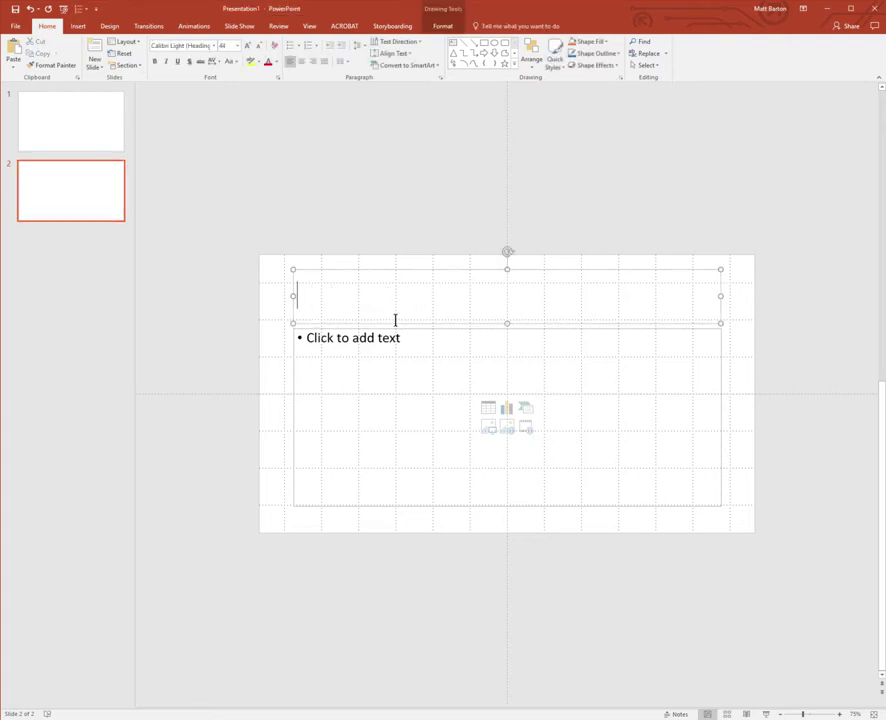
text(Text Slide)
click(356, 404)
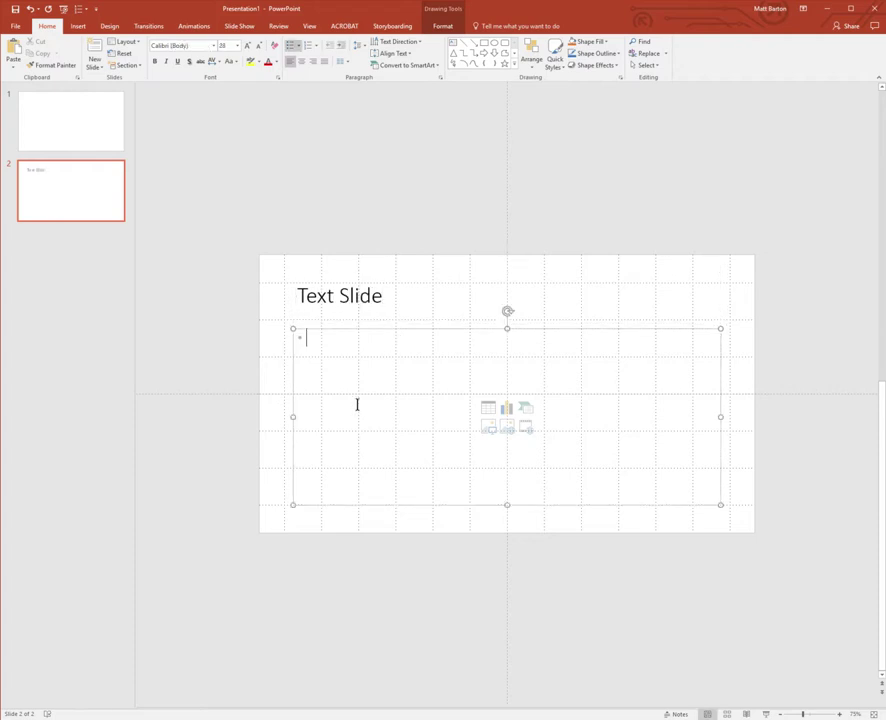
text(Blah blah)
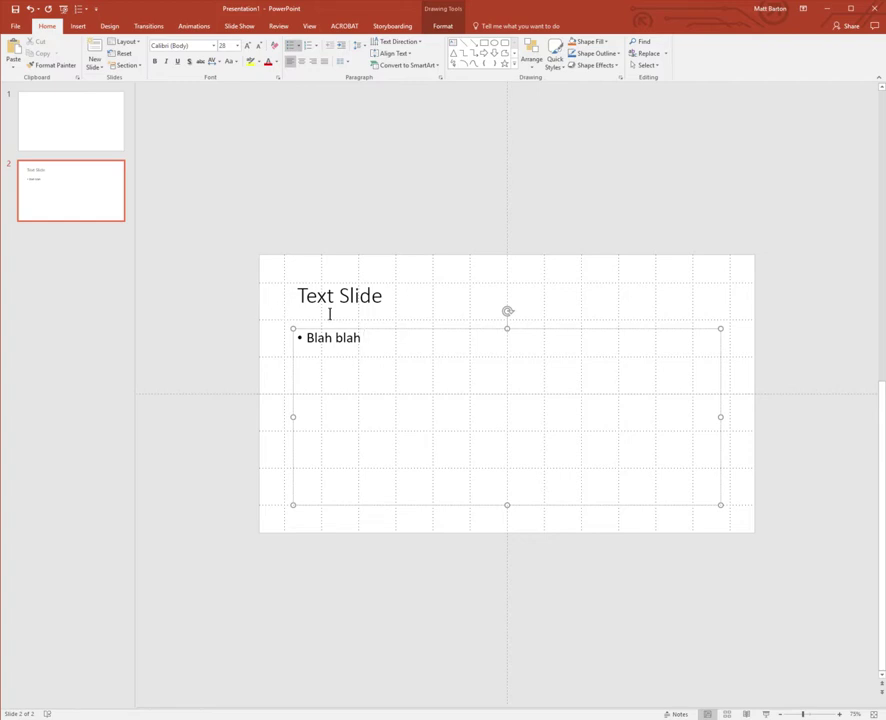
click(104, 135)
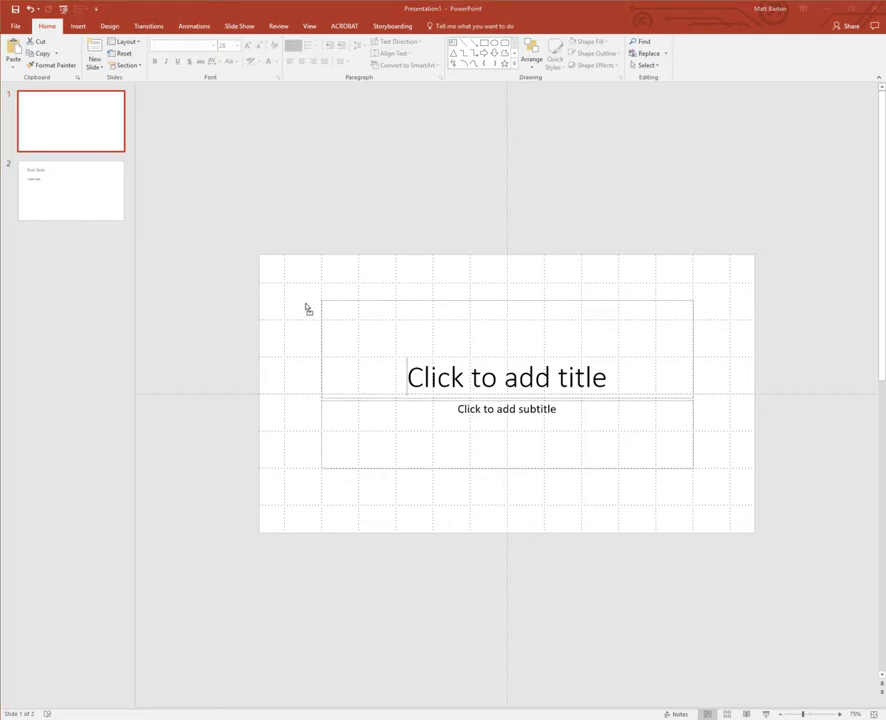
Paste the rubber-duck photo onto slide 1, move it to the top-left corner and enlarge it to cover the slide
key(ctrl+v)
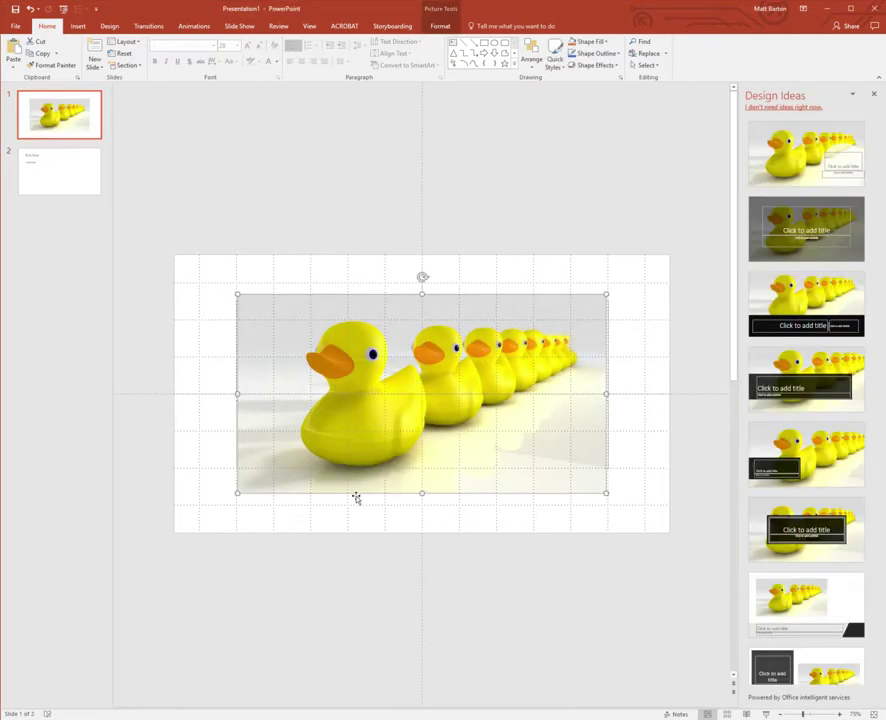
drag(379, 426, 459, 494)
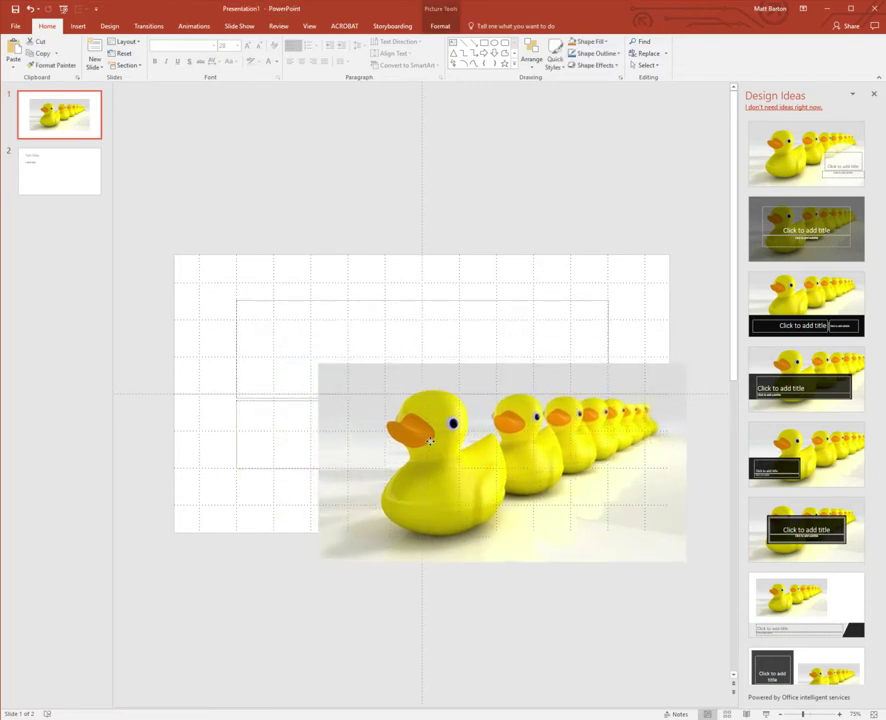
click(278, 473)
click(297, 477)
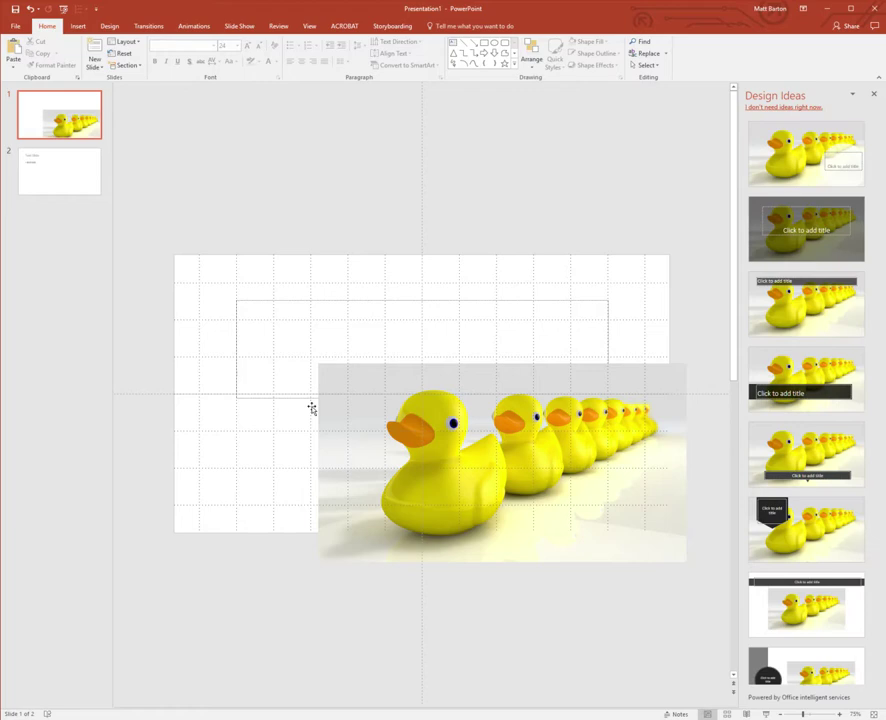
click(301, 403)
click(299, 404)
drag(420, 453, 276, 345)
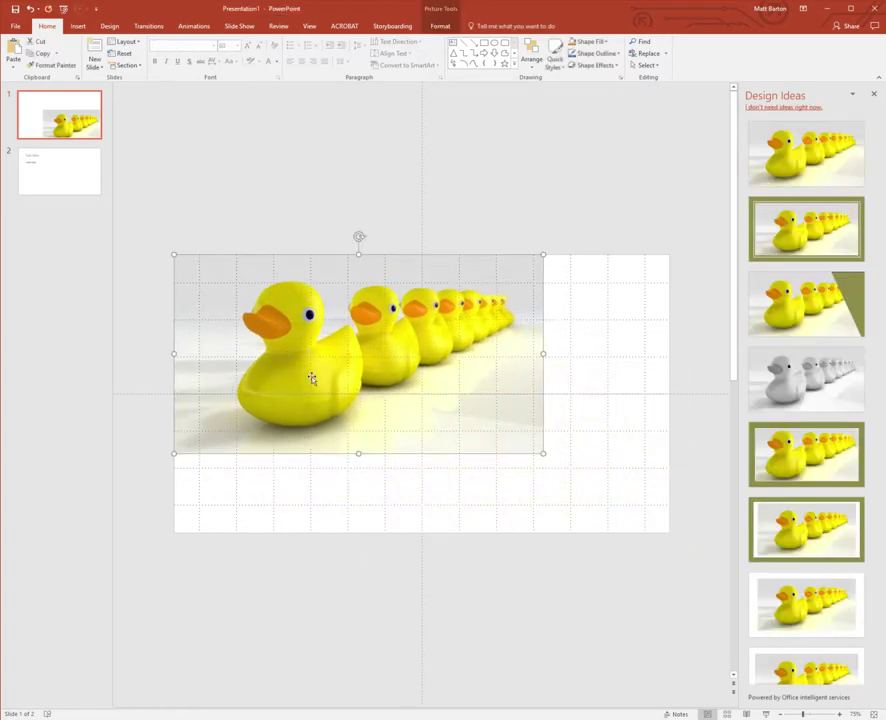
drag(550, 461, 652, 539)
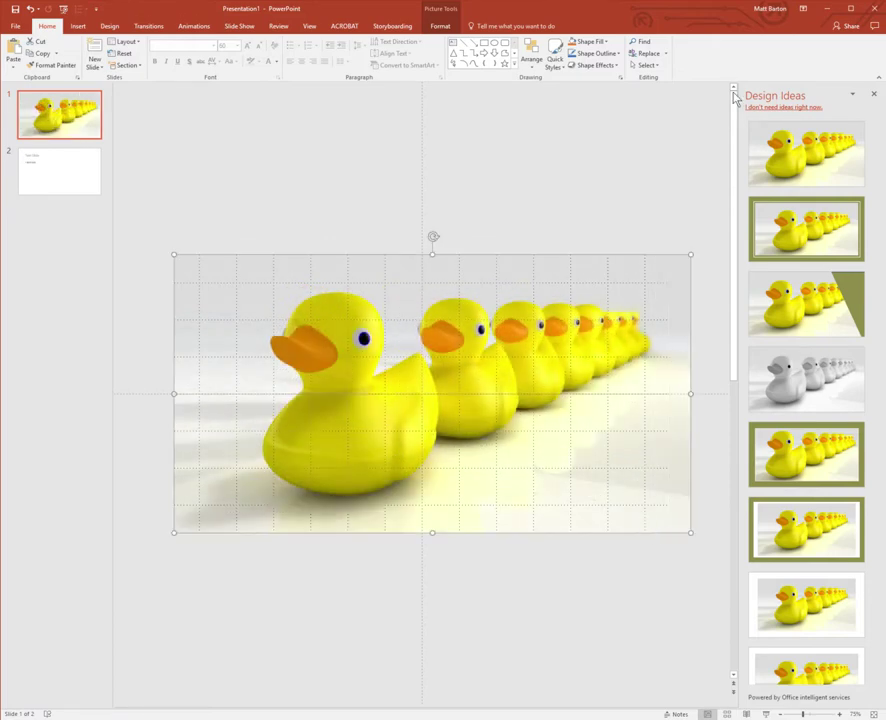
Crop the duck photo's right edge to the slide edge and close the design suggestions
click(442, 22)
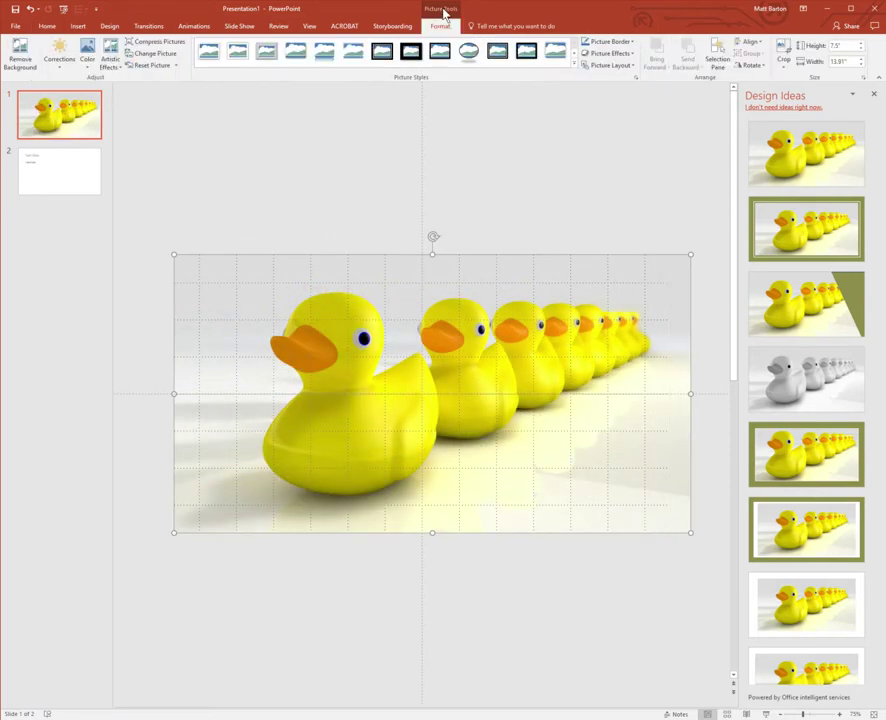
click(783, 52)
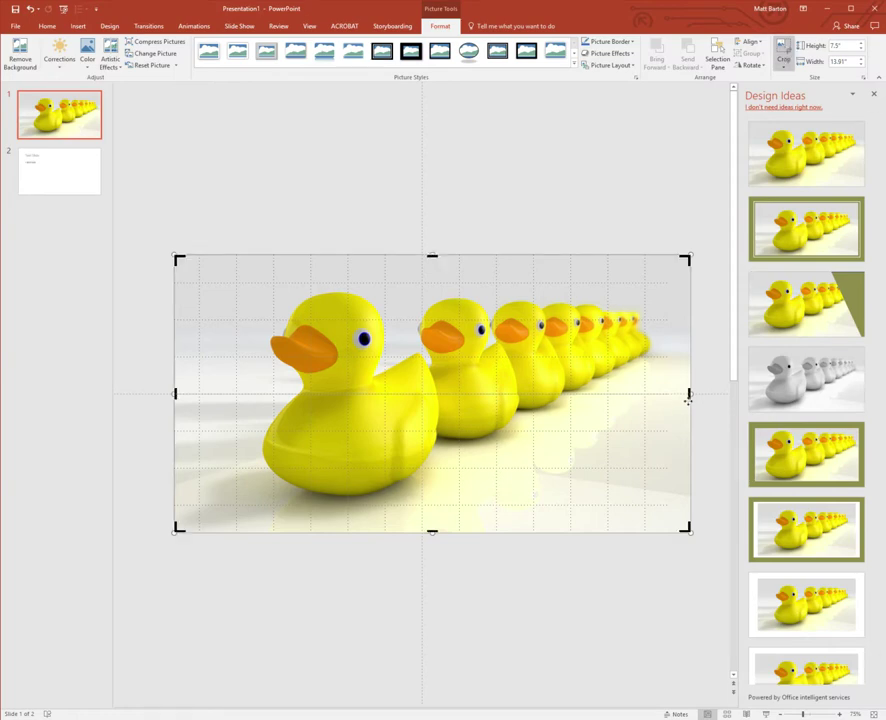
mouse_move(690, 396)
mouse_down()
mouse_move(617, 396)
mouse_move(678, 401)
mouse_up()
click(783, 55)
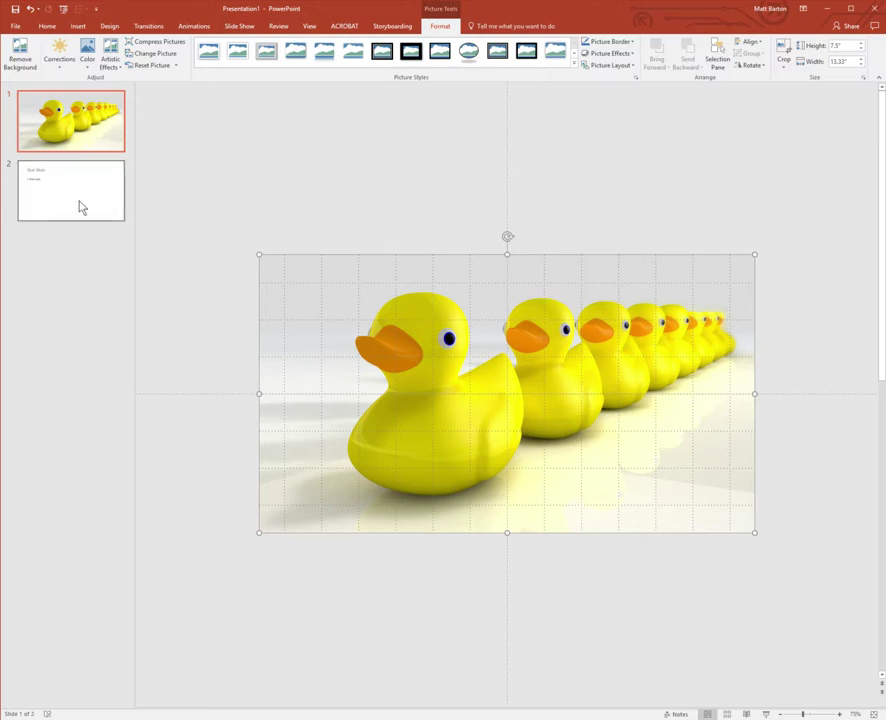
click(87, 290)
Add slide 3, paste the classroom photo onto it and delete the body text placeholder
key(Return)
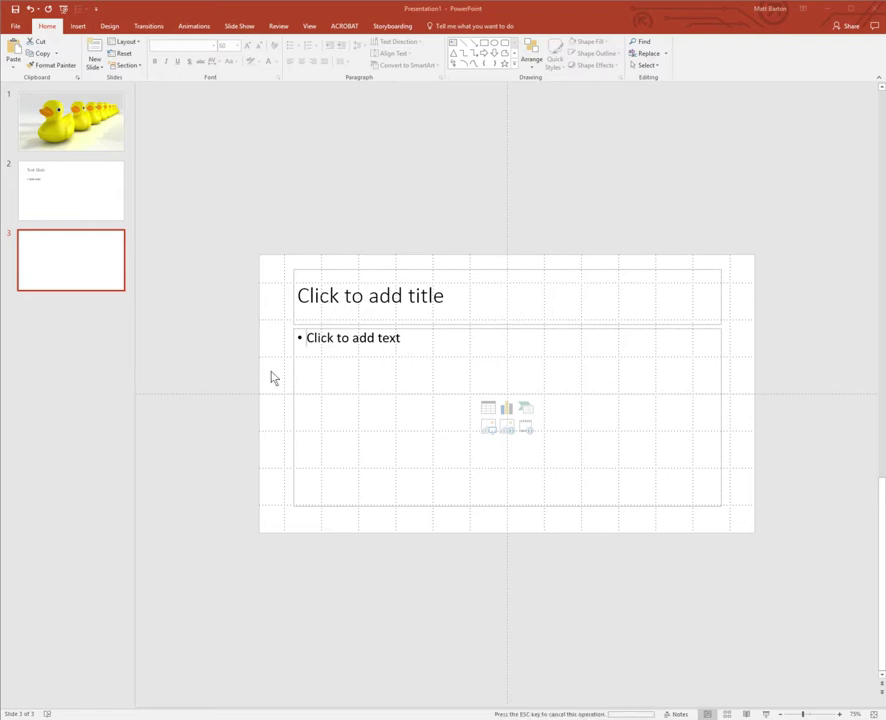
key(ctrl+v)
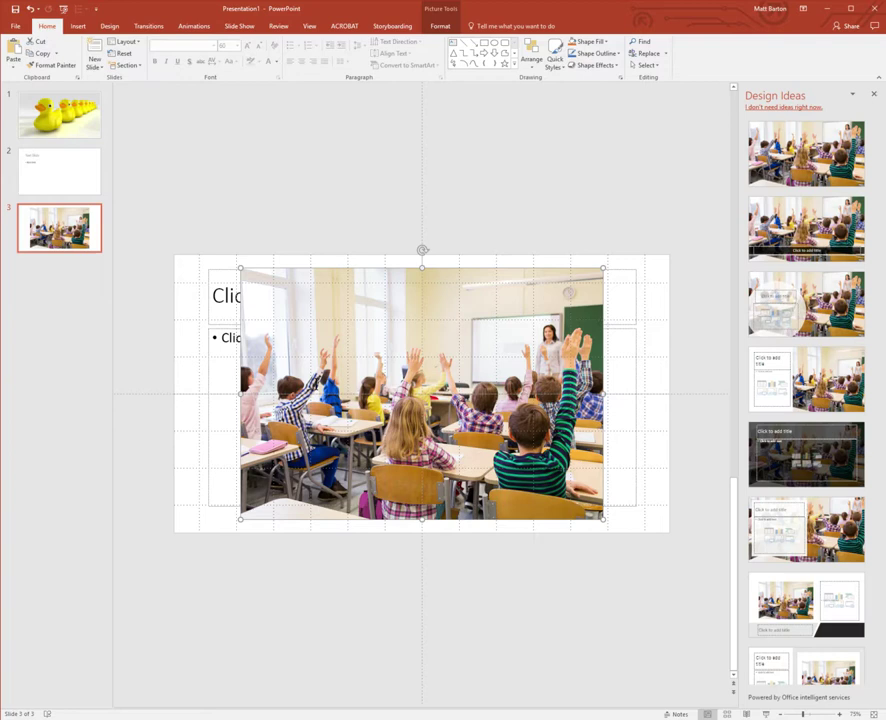
click(217, 333)
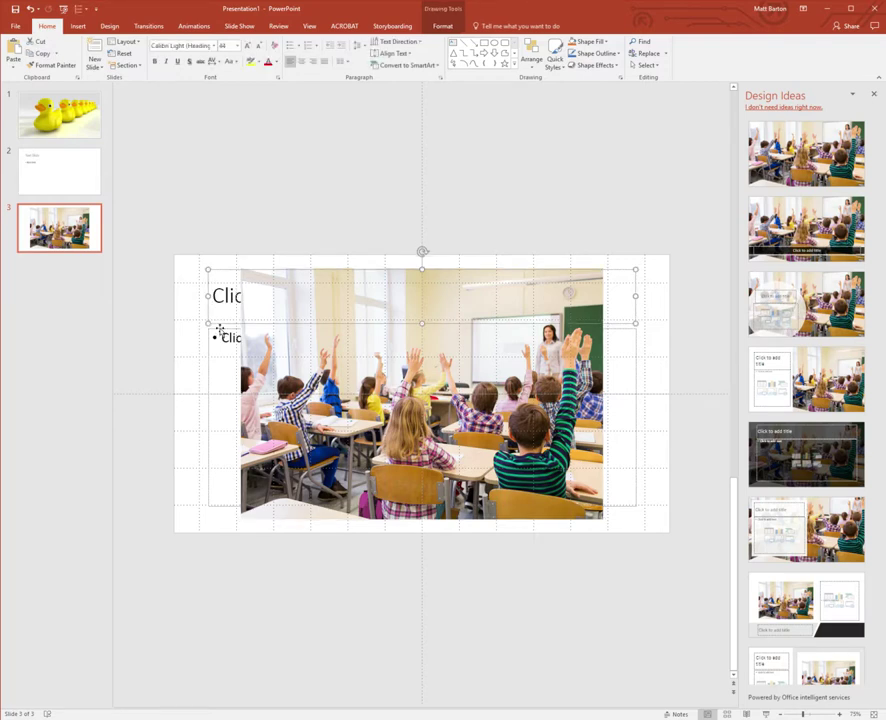
click(224, 337)
key(Escape)
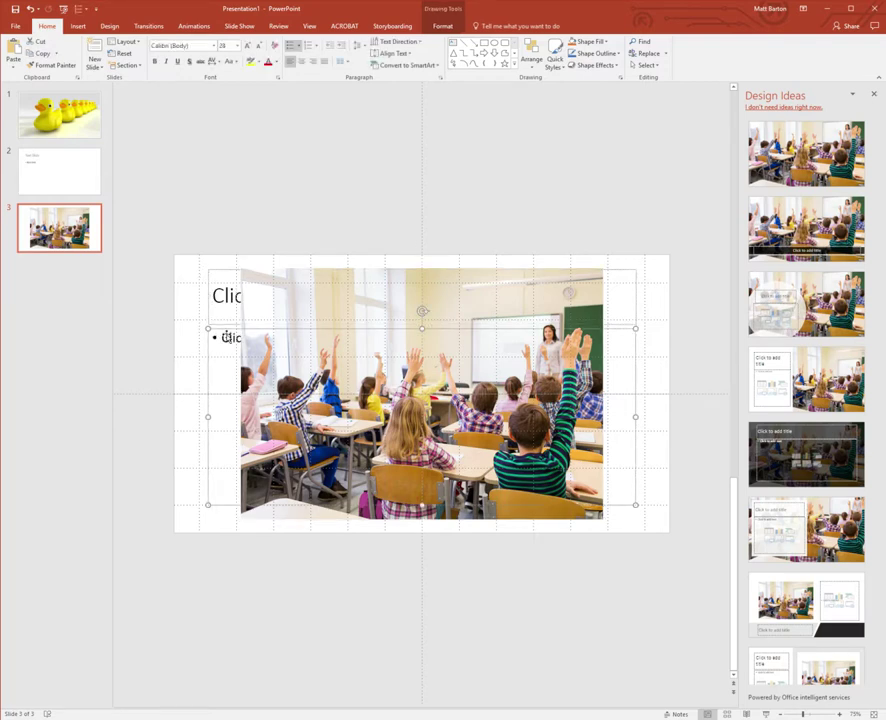
key(Delete)
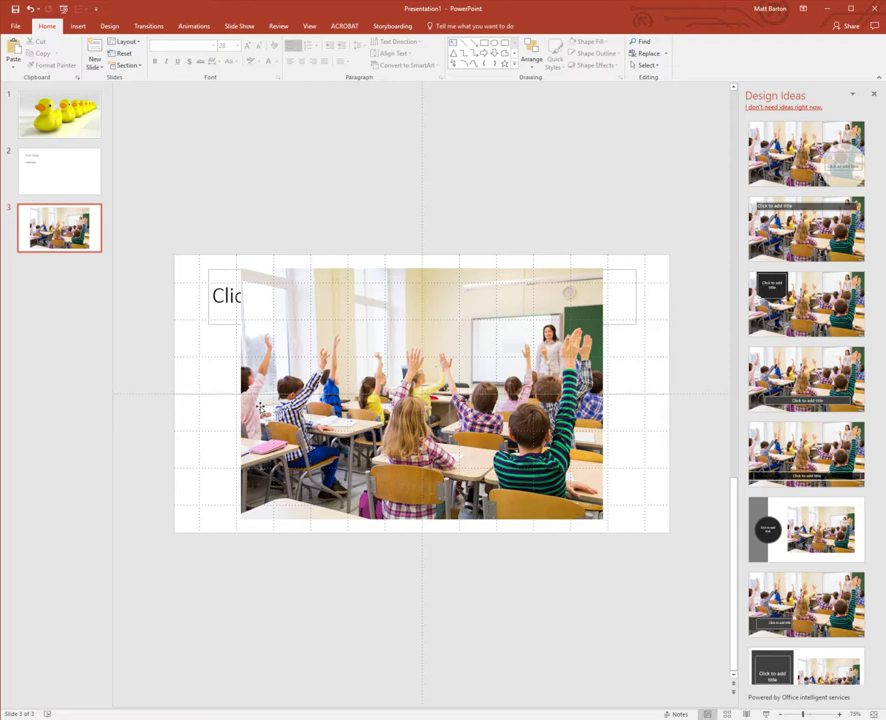
click(364, 518)
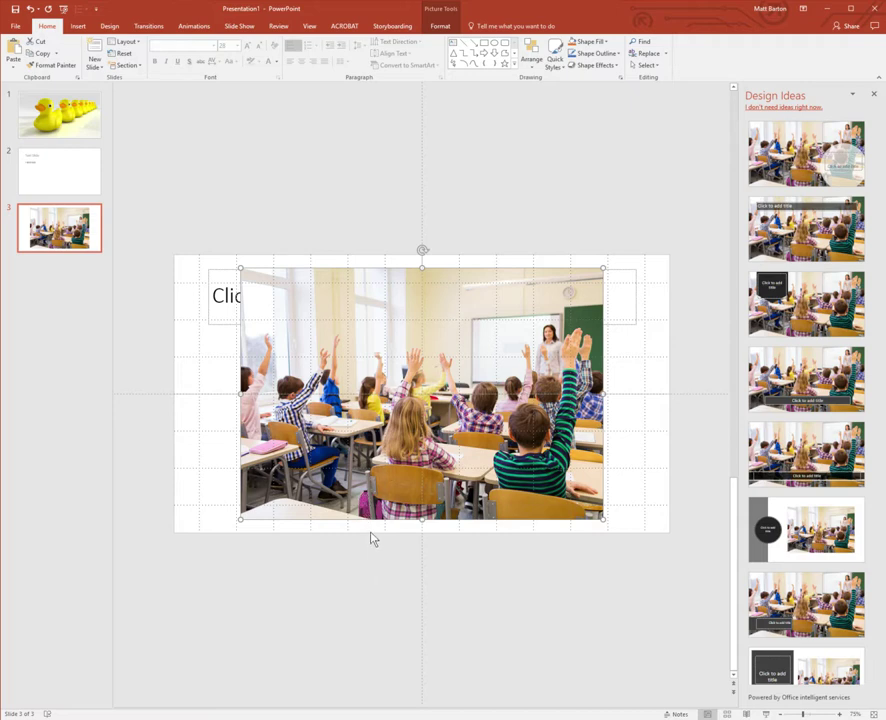
click(372, 546)
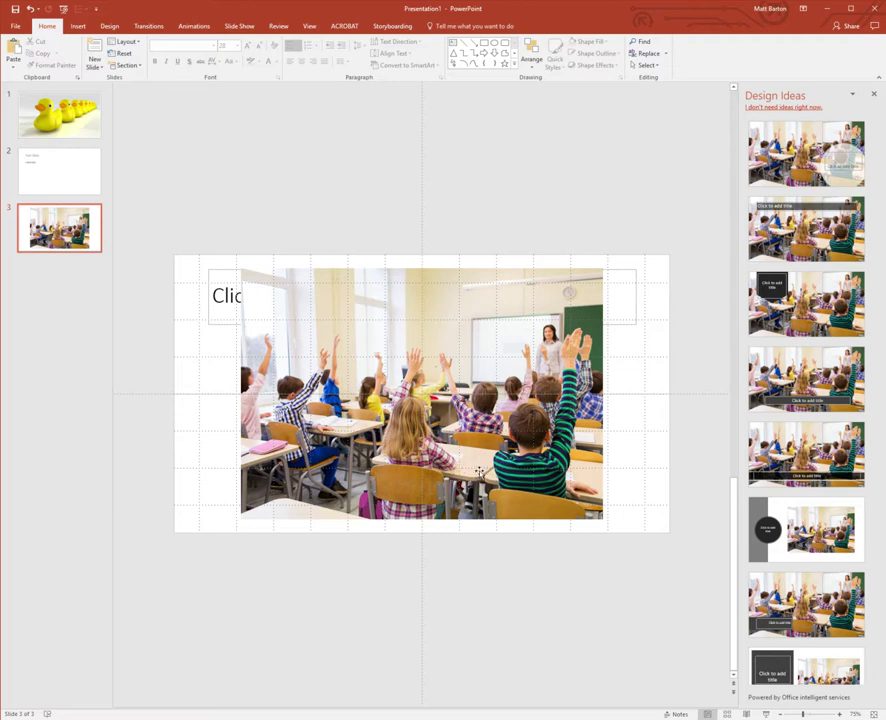
Size and crop the classroom photo to fill the slide at 13.33 × 7.5 in, then send it behind the title
drag(481, 474, 418, 458)
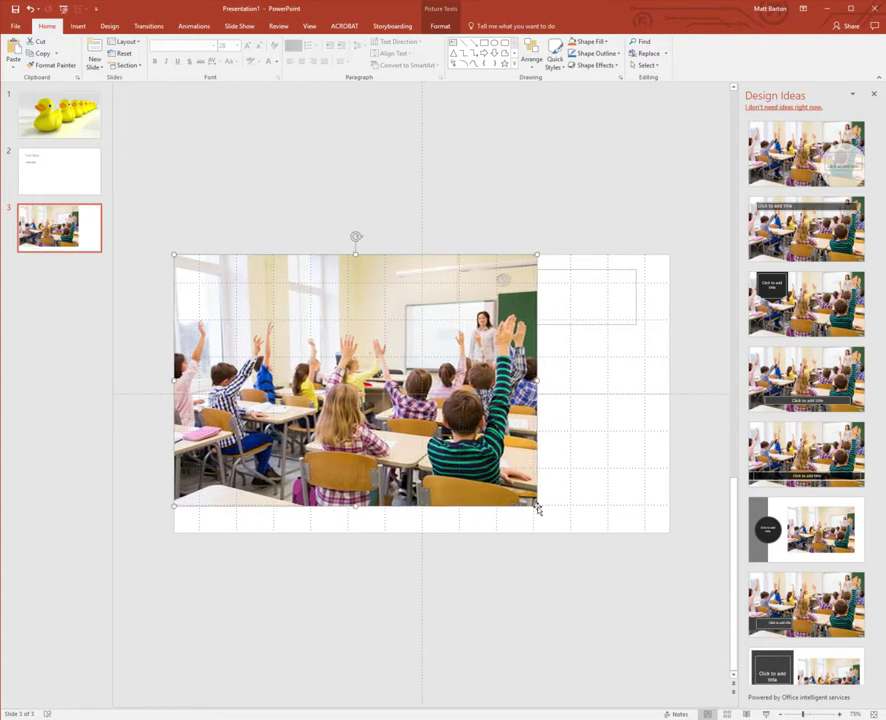
drag(535, 506, 669, 593)
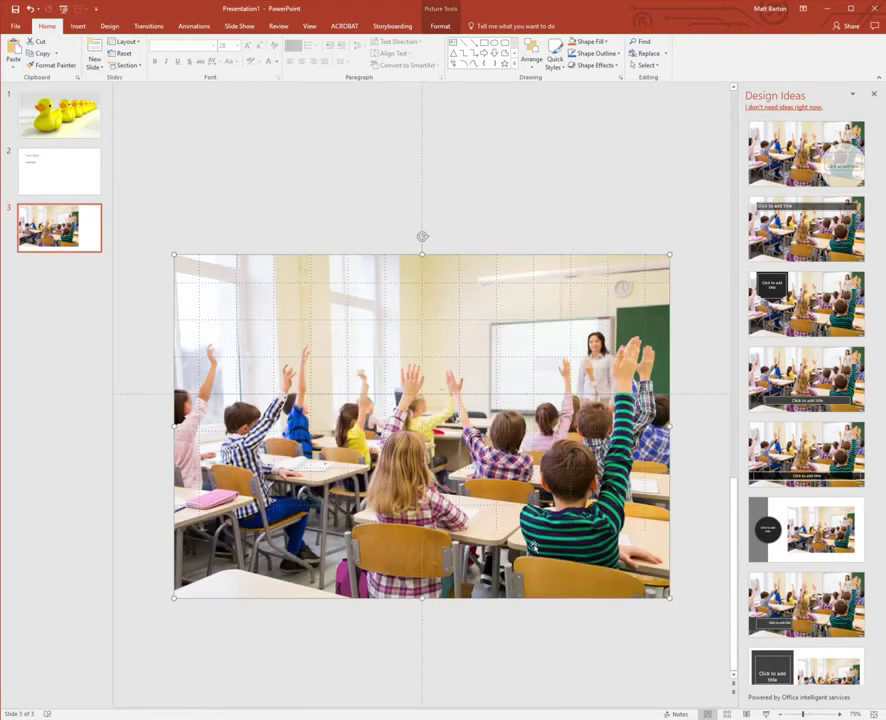
drag(531, 539, 531, 475)
click(440, 26)
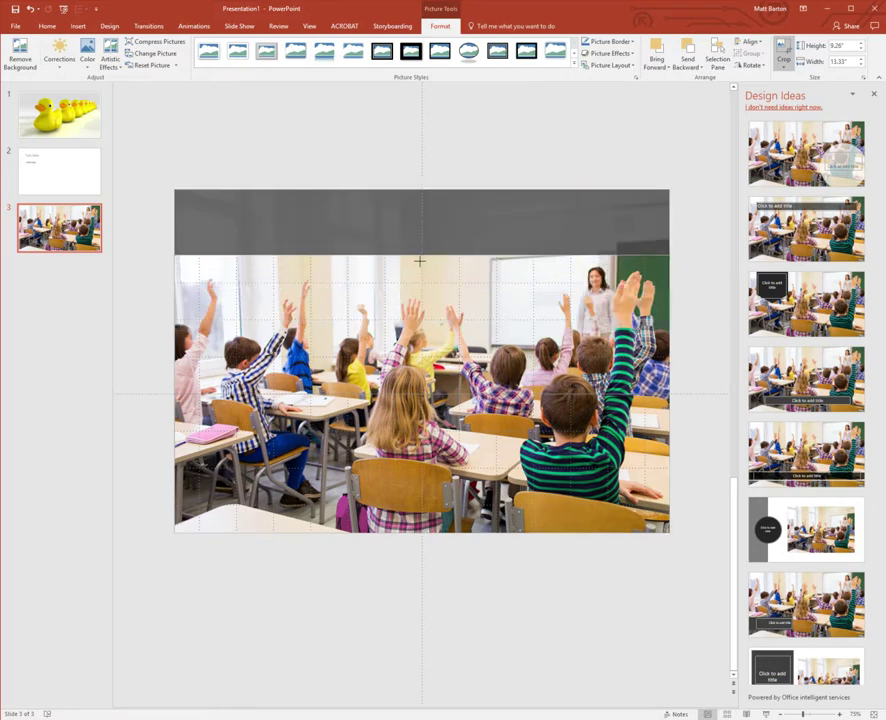
key(Escape)
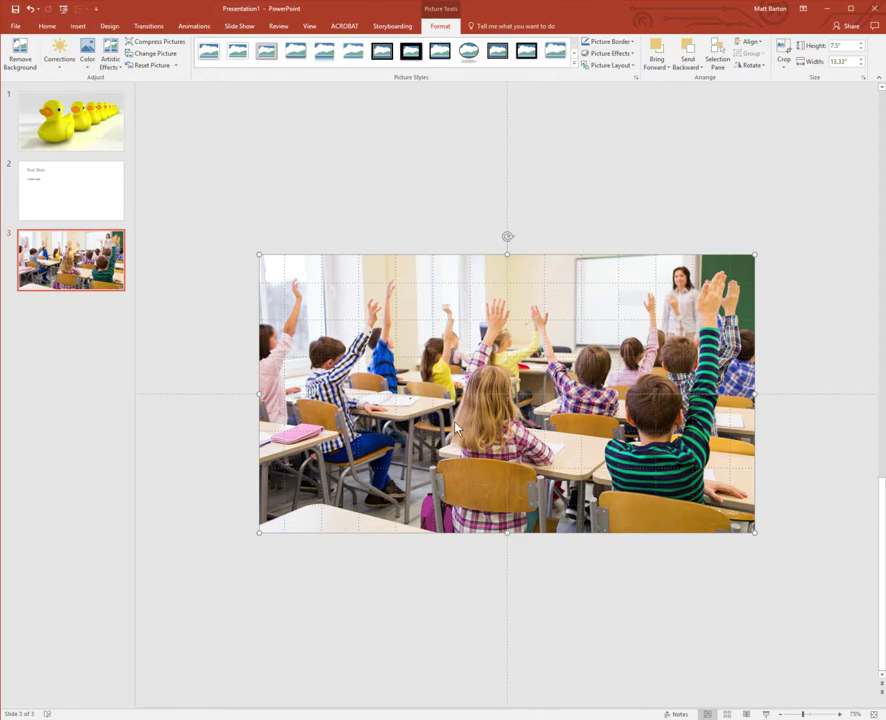
key(ctrl+shift+bracketleft)
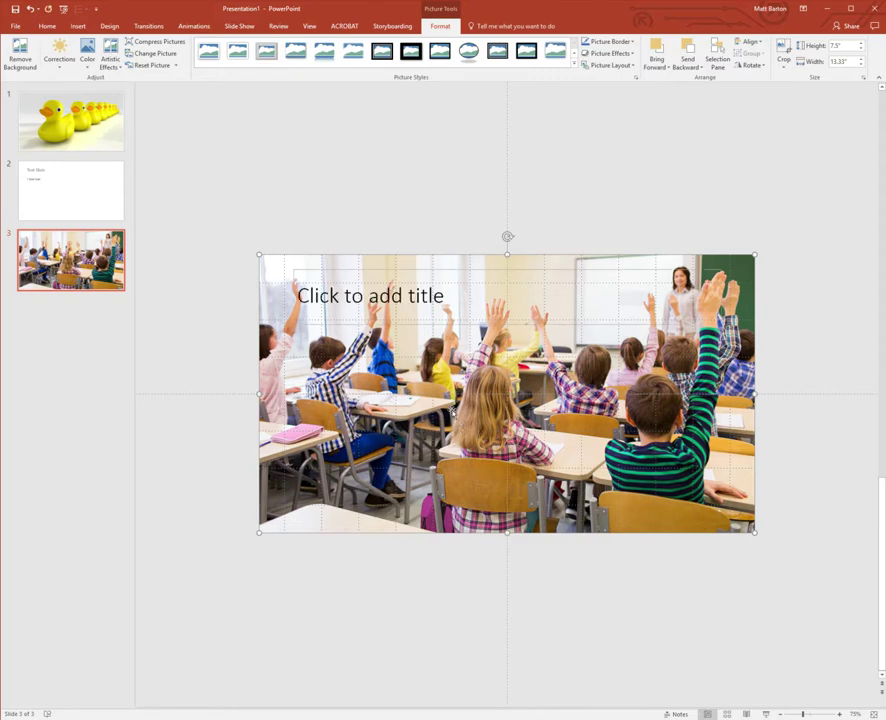
Type 'Student Engagement' as slide 3's title and centre-align it
click(397, 305)
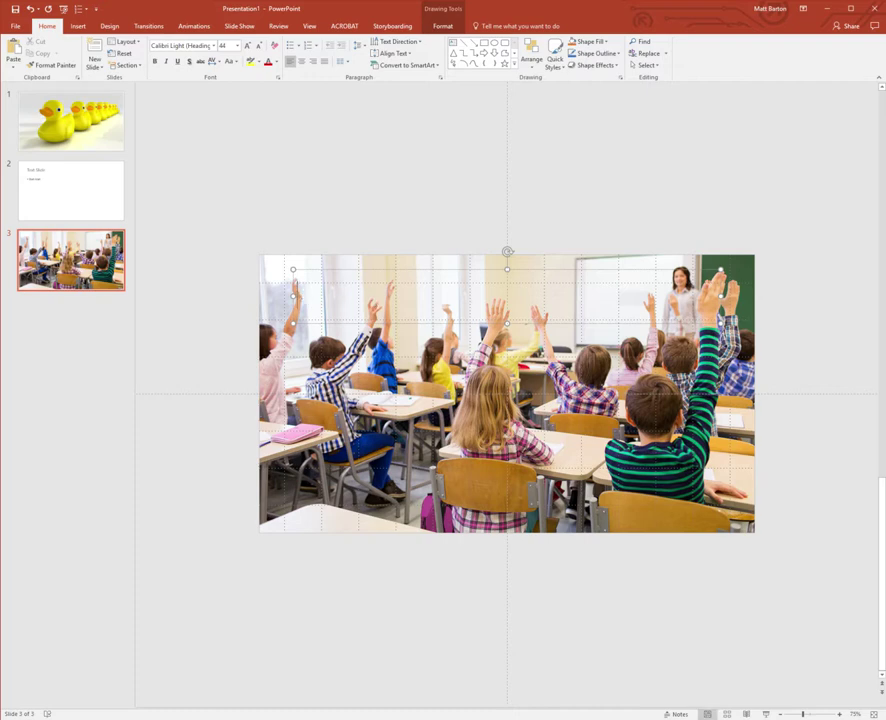
text(Student Engagement)
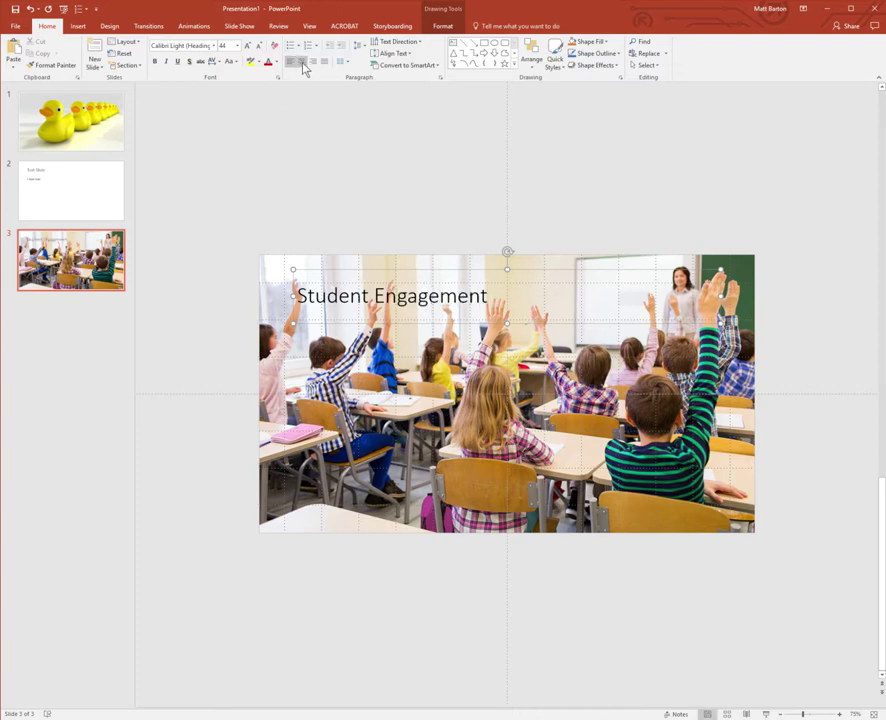
click(302, 62)
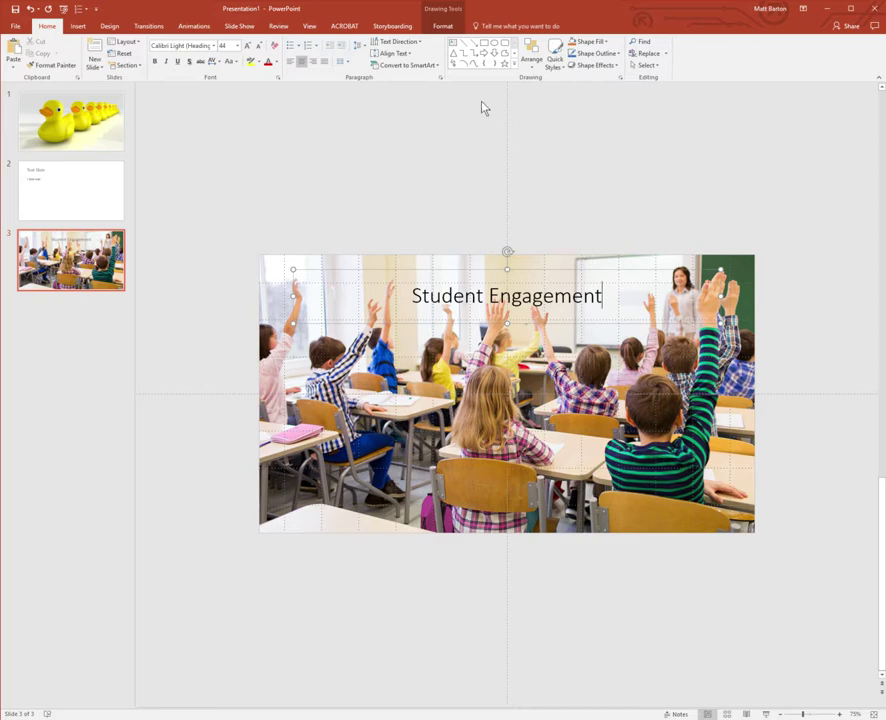
Try out shape styles on the title box, settling on translucent grey with white text
click(556, 66)
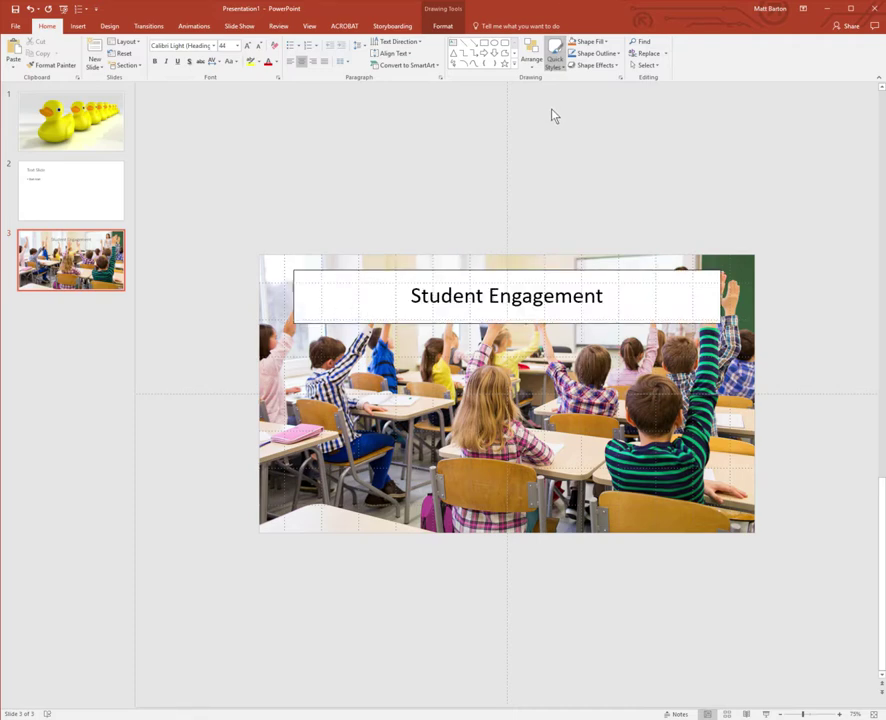
click(553, 60)
click(456, 270)
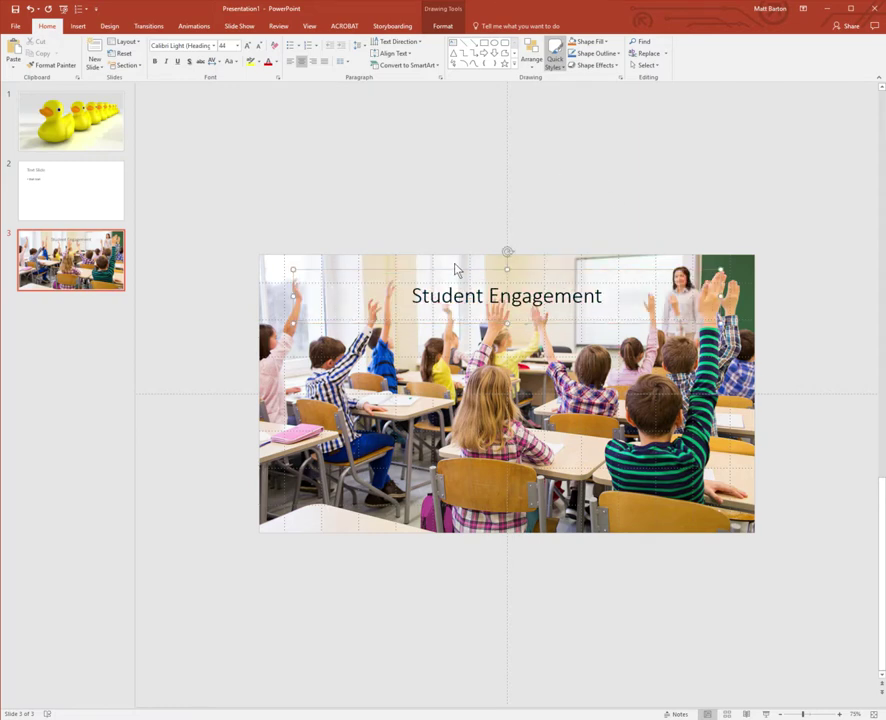
key(ctrl+y)
key(ctrl+y)
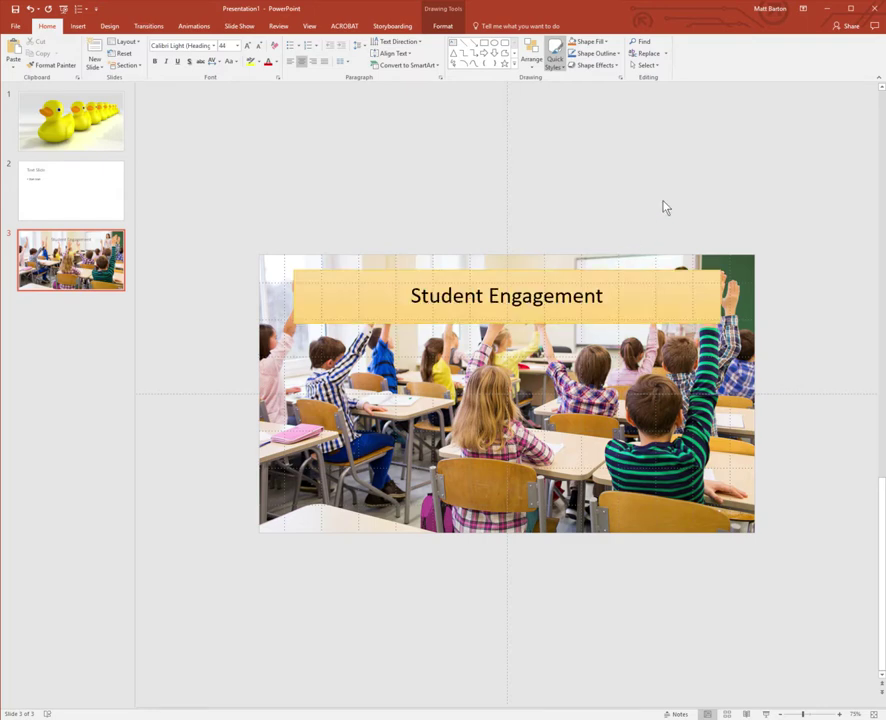
click(650, 207)
key(ctrl+y)
key(ctrl+y)
key(ctrl+y)
key(ctrl+y)
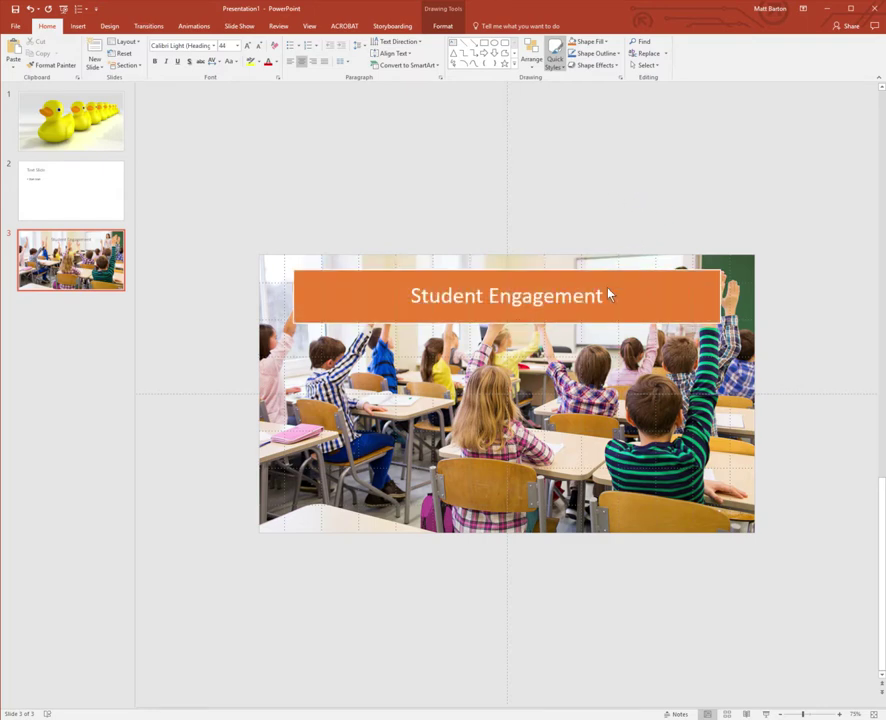
key(ctrl+y)
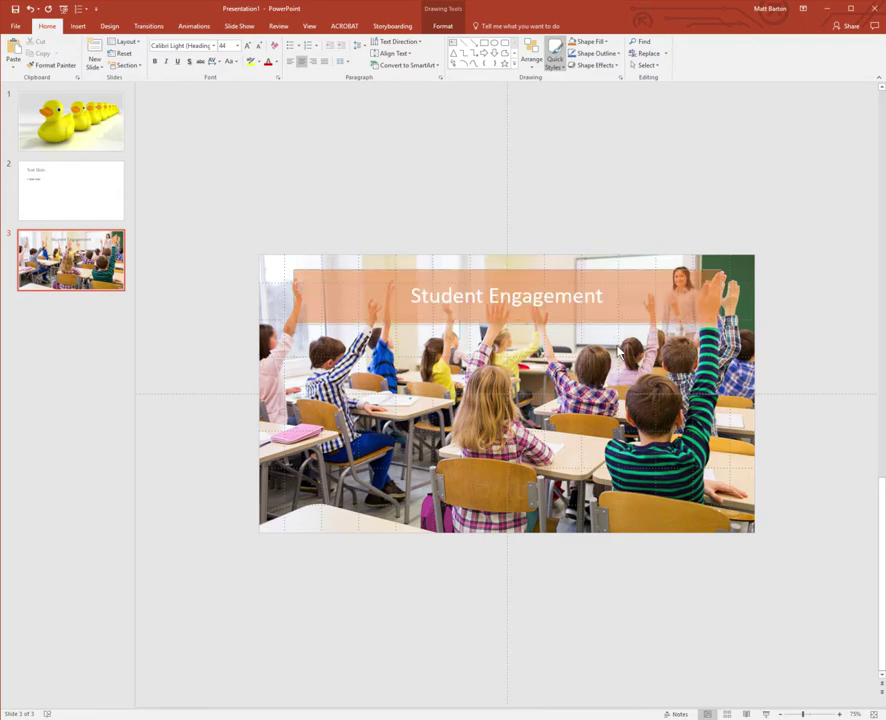
key(ctrl+y)
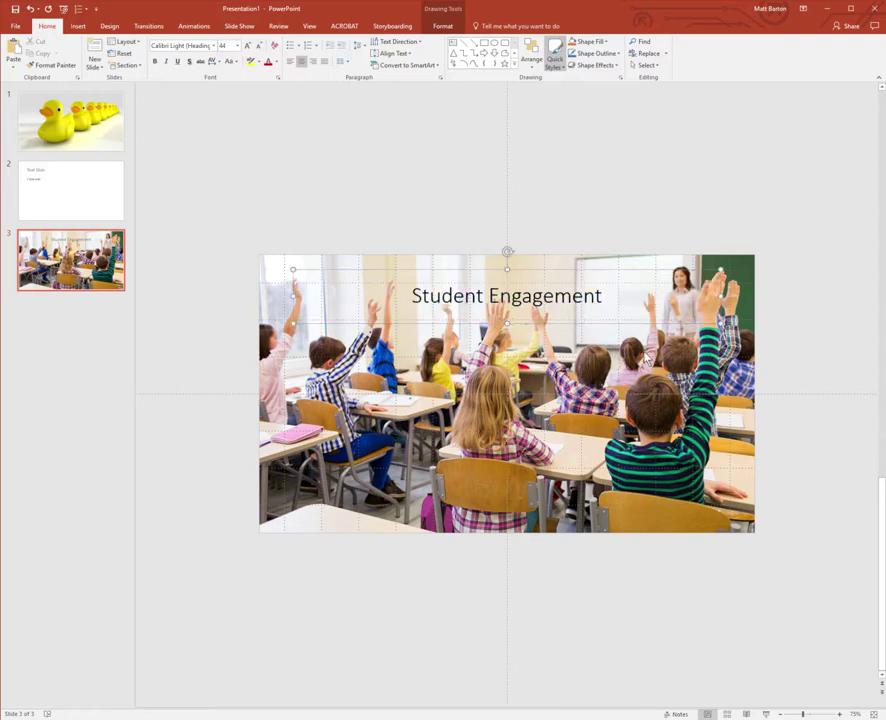
key(ctrl+y)
Nudge the title band up to the photo's top edge and apply the translucent grey style
click(361, 314)
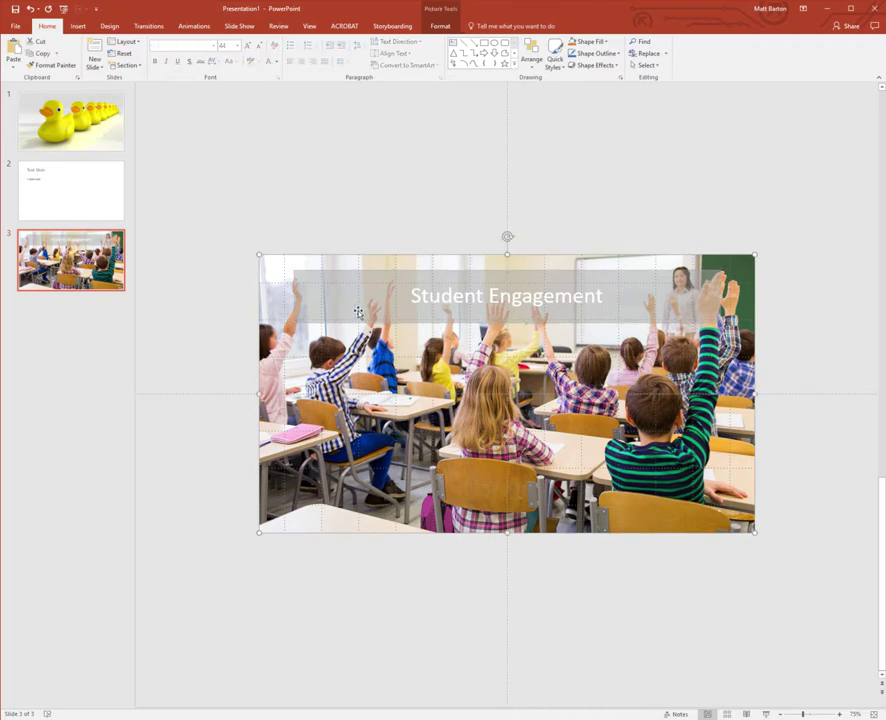
drag(412, 310, 410, 295)
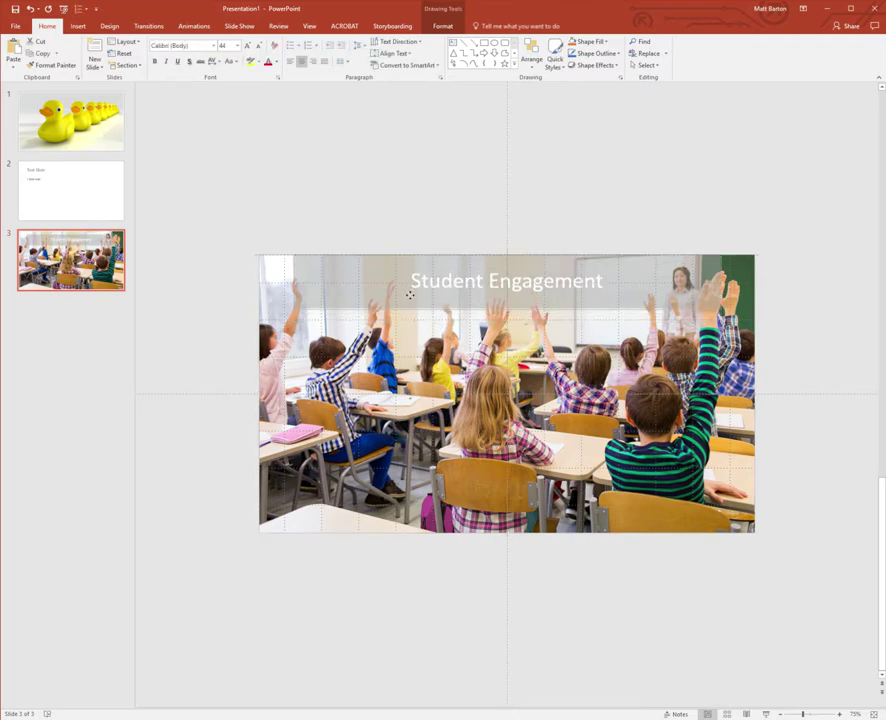
triple_click(436, 283)
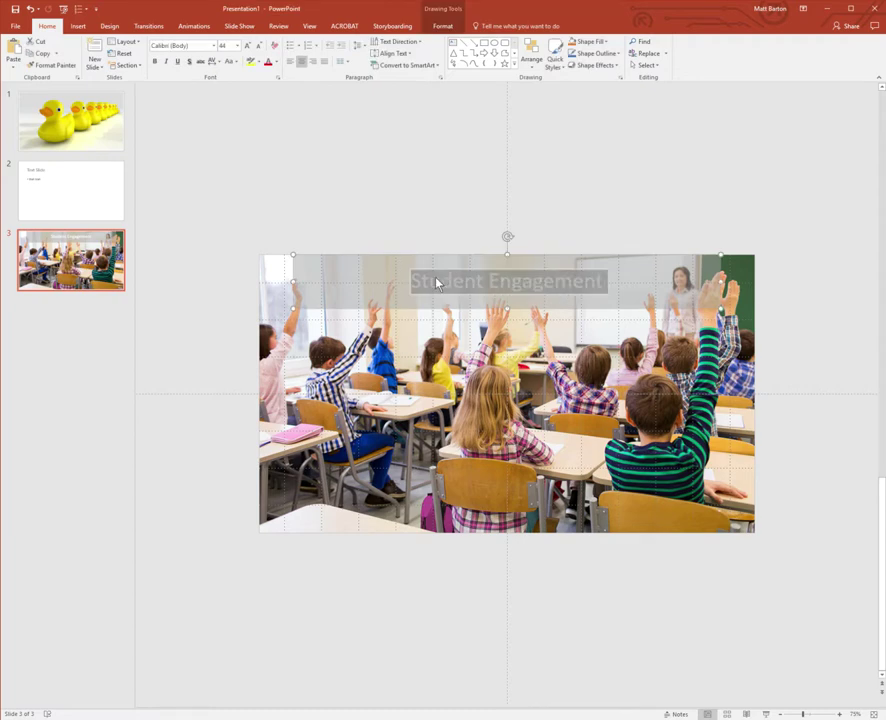
double_click(436, 283)
triple_click(436, 283)
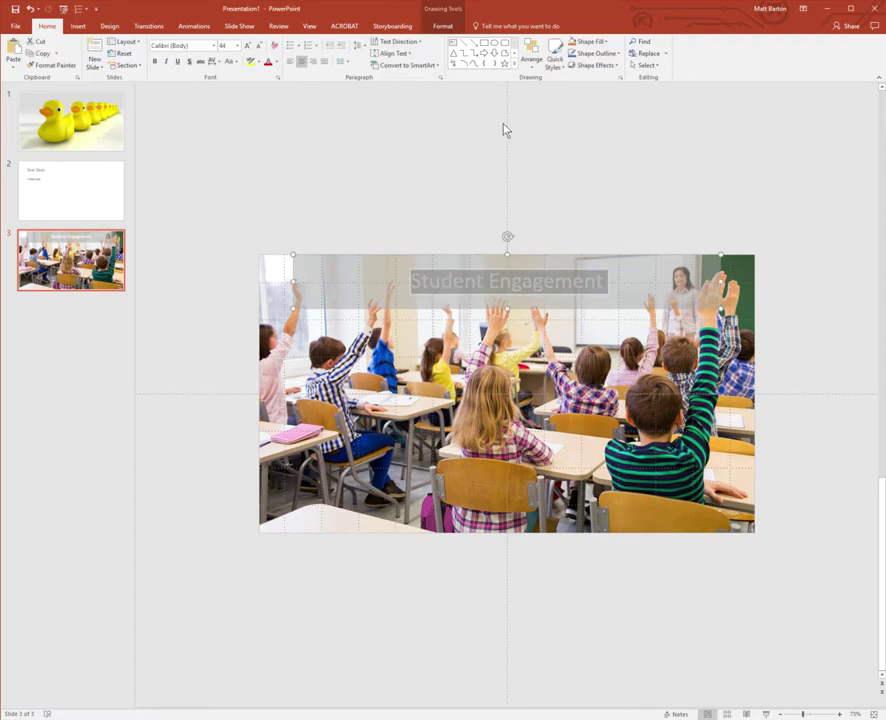
click(555, 68)
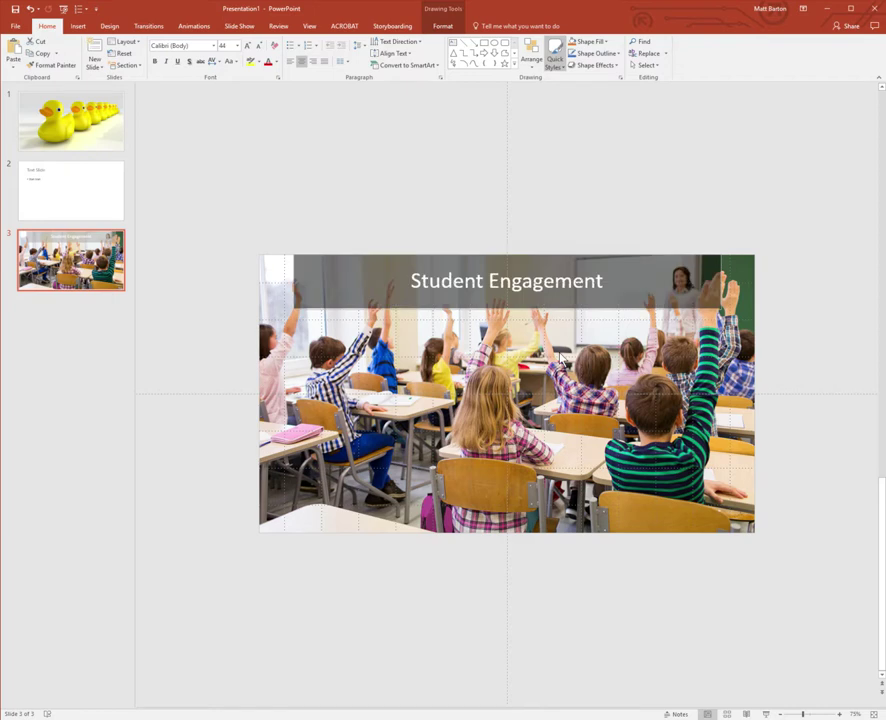
Adjust the title band's position and width along the top of the photo
click(440, 198)
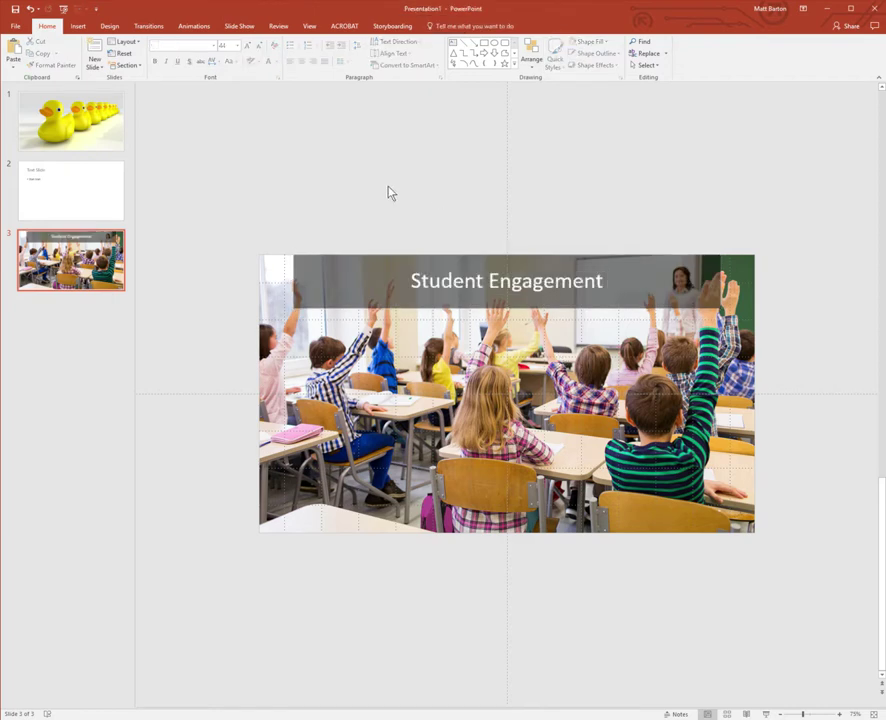
mouse_move(648, 285)
mouse_down()
mouse_move(604, 283)
mouse_move(620, 288)
mouse_up()
drag(686, 281, 633, 281)
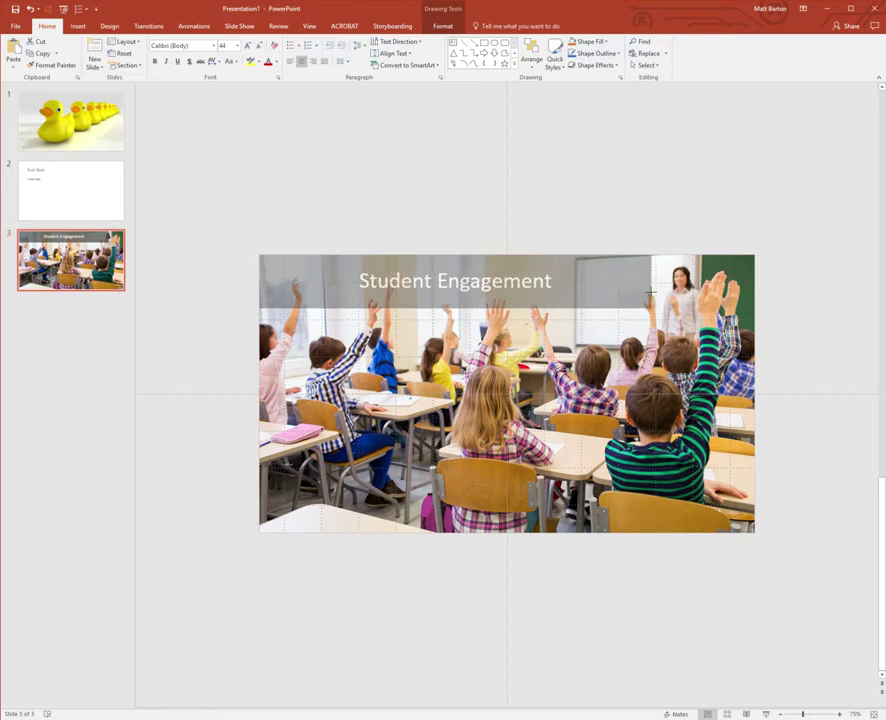
drag(428, 282, 451, 282)
click(273, 287)
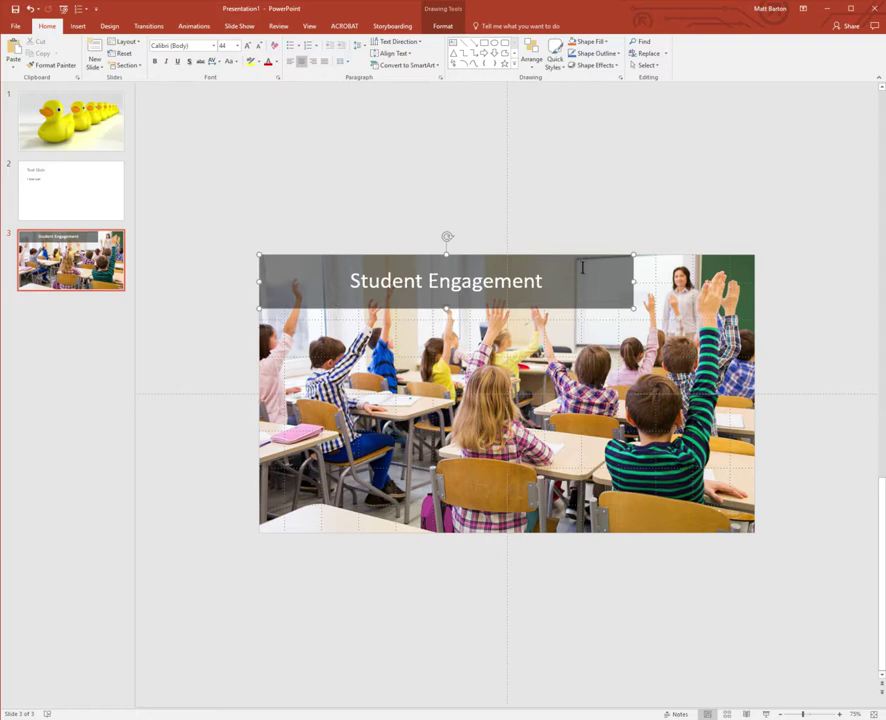
click(506, 226)
mouse_move(309, 277)
mouse_down()
mouse_move(324, 288)
mouse_move(310, 280)
mouse_move(313, 287)
mouse_move(308, 275)
mouse_move(316, 276)
mouse_up()
click(331, 219)
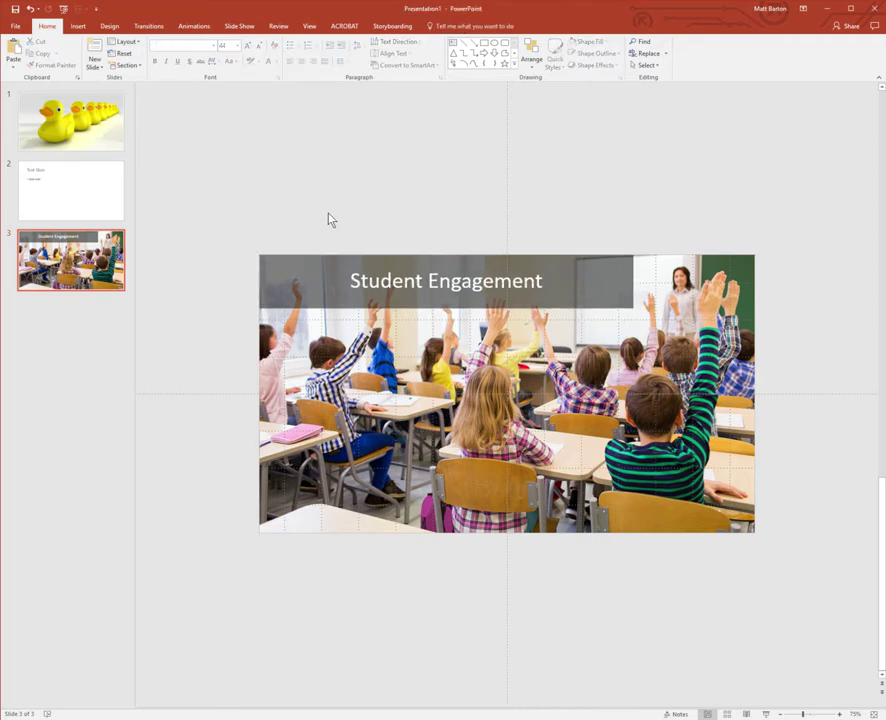
Drag the banner down to the photo's bottom and stretch it to the right edge
mouse_move(352, 281)
mouse_down()
mouse_move(331, 332)
mouse_move(316, 435)
mouse_move(324, 514)
mouse_move(397, 496)
mouse_move(336, 504)
mouse_up()
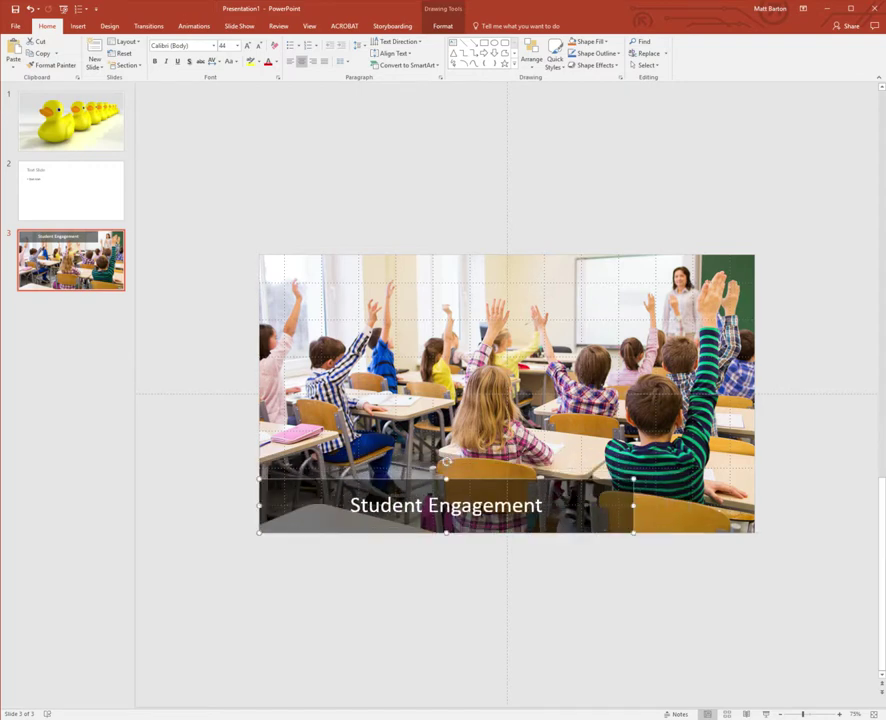
drag(633, 505, 754, 505)
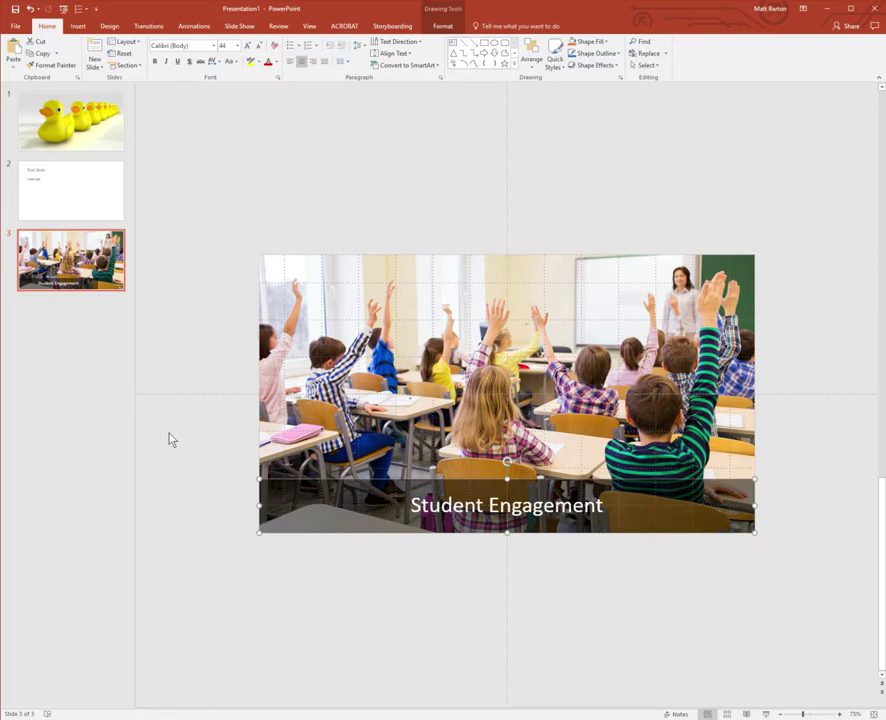
click(170, 440)
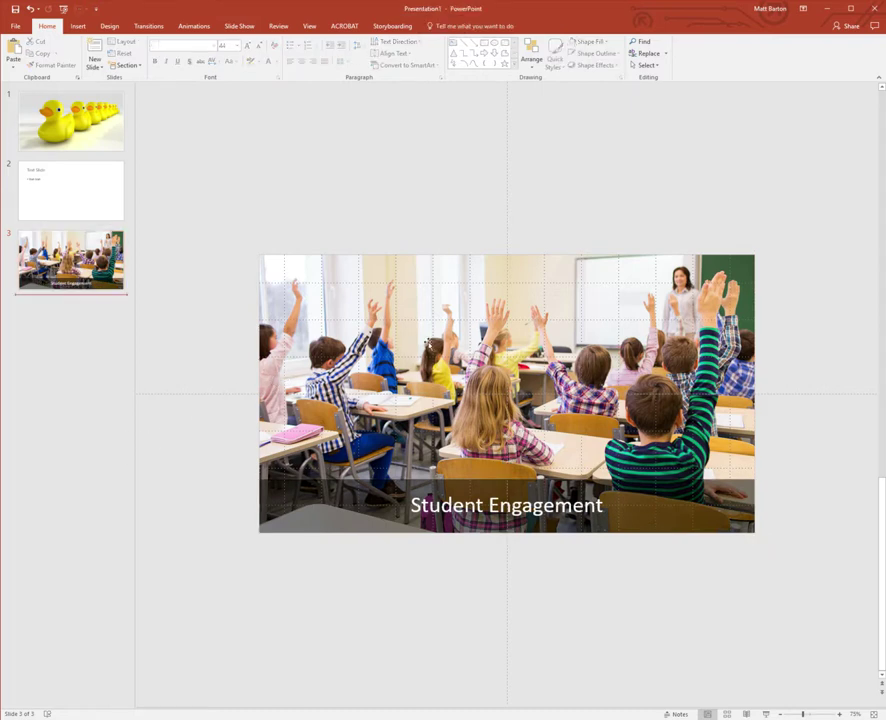
click(404, 486)
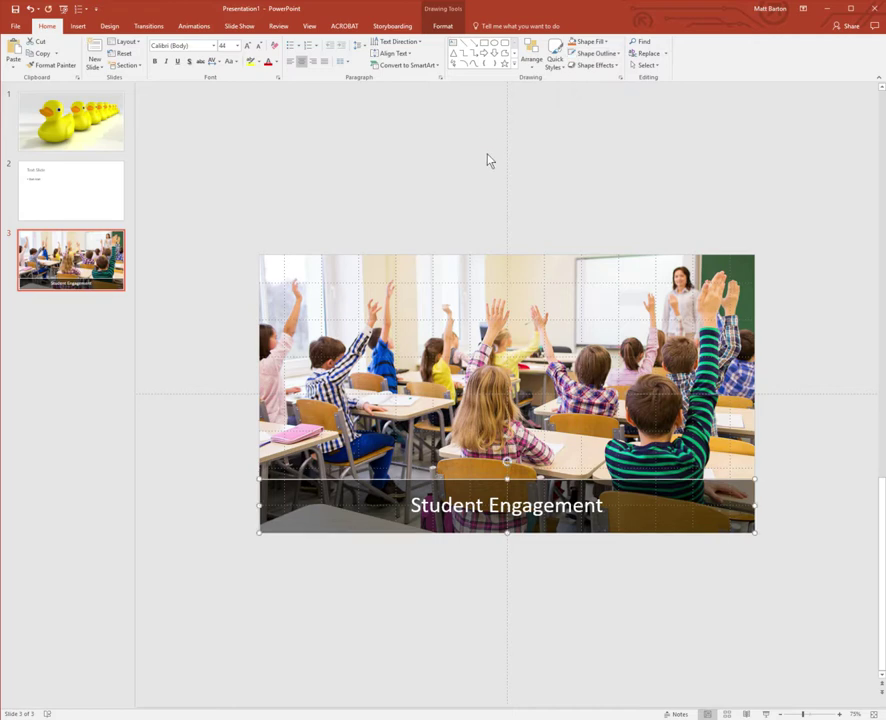
click(181, 240)
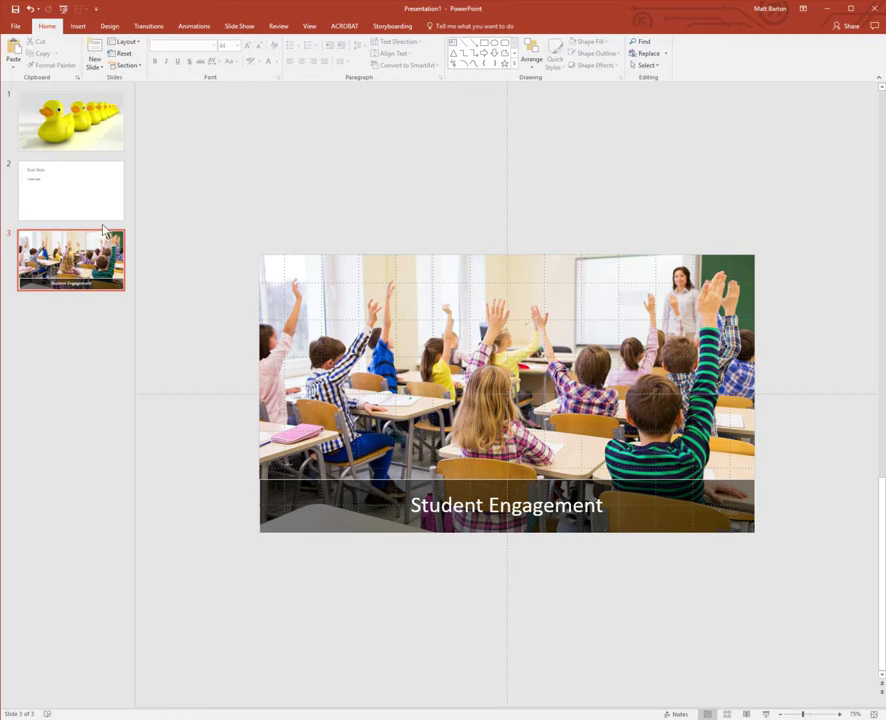
click(51, 214)
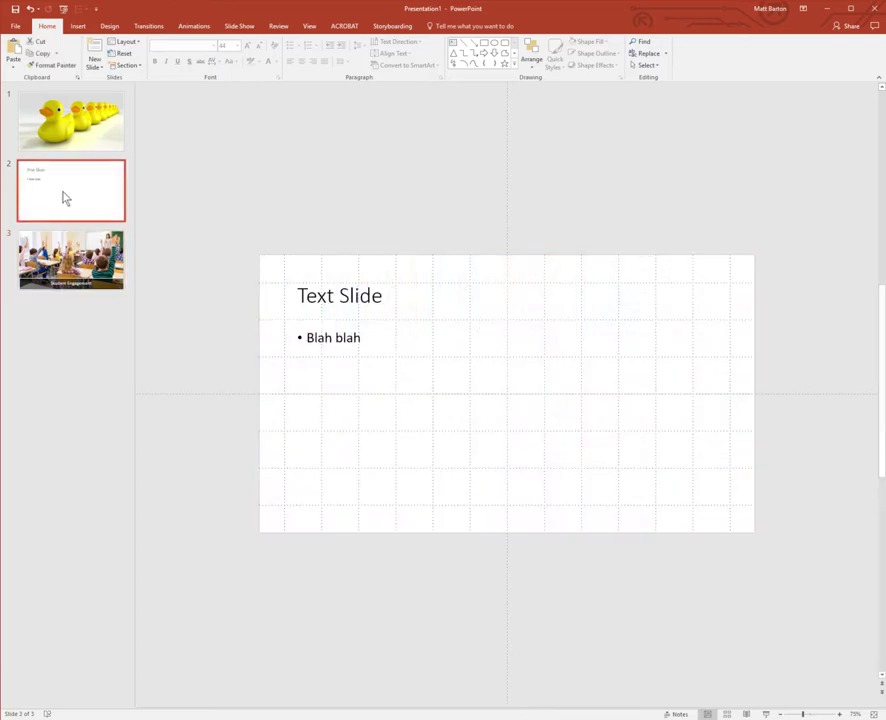
click(57, 284)
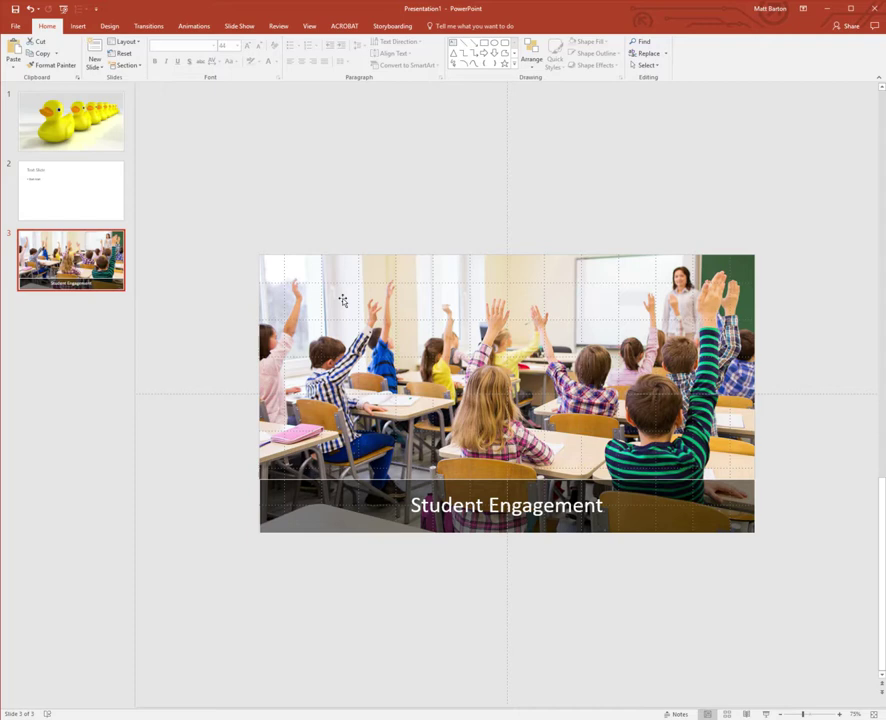
Insert slide 4 after the classroom slide with title 'Student Engagement' and bullet 'Here's my text for this slide...'
click(107, 333)
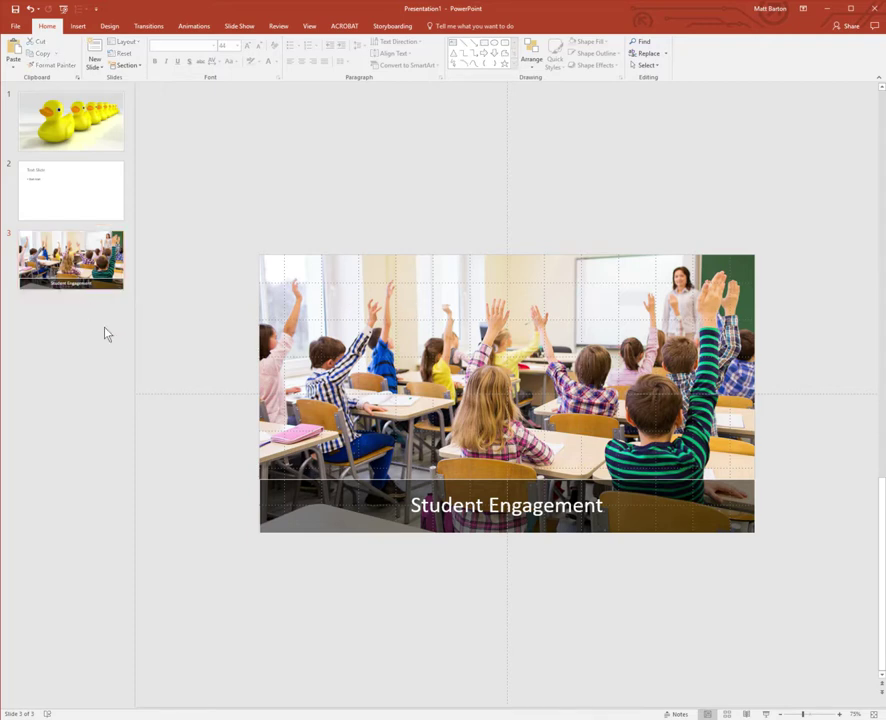
key(Return)
key(Up)
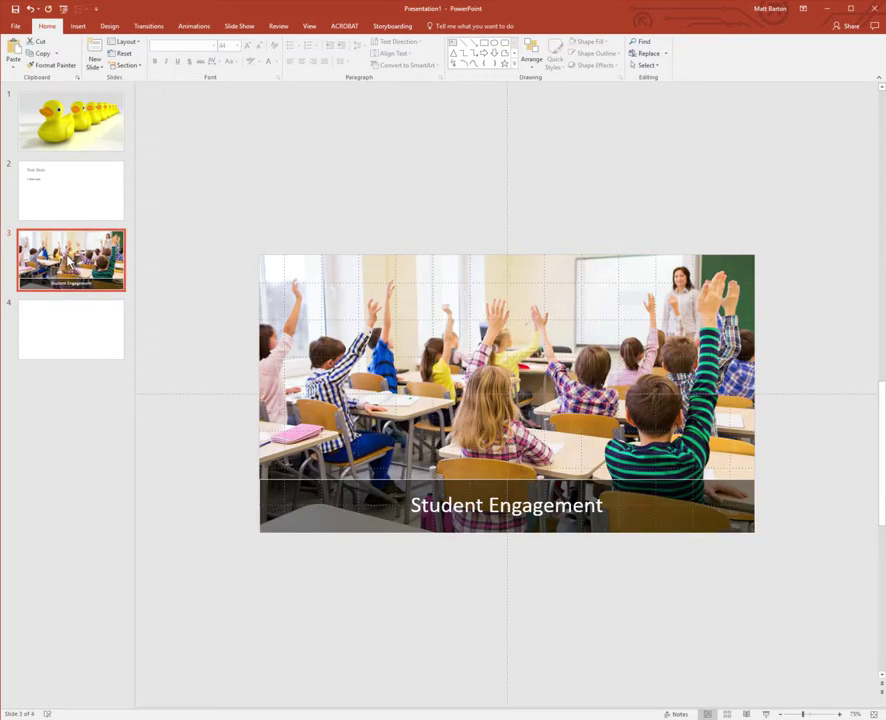
click(379, 318)
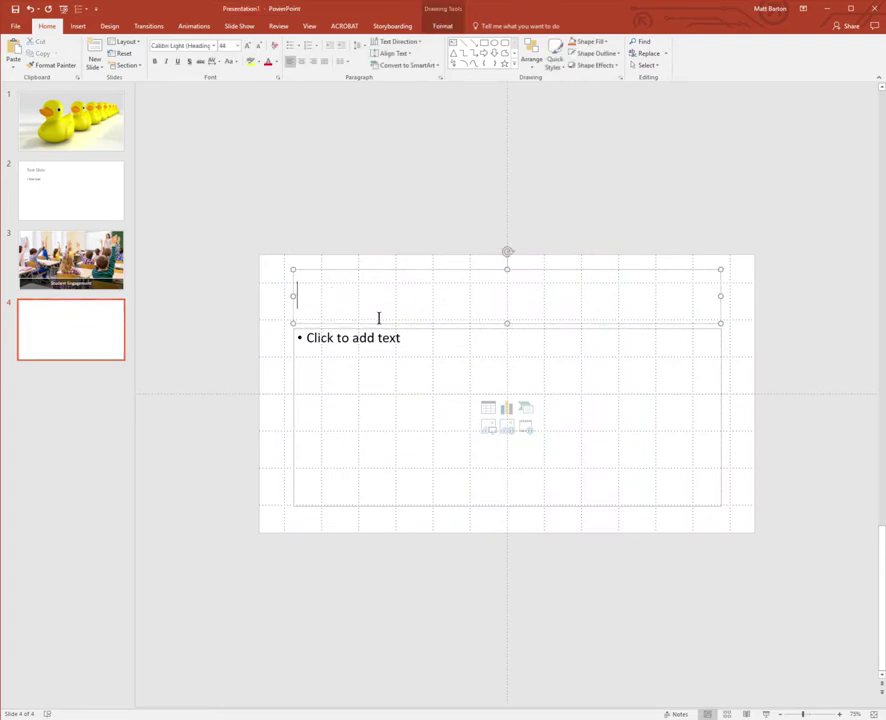
text(Student Engagemen)
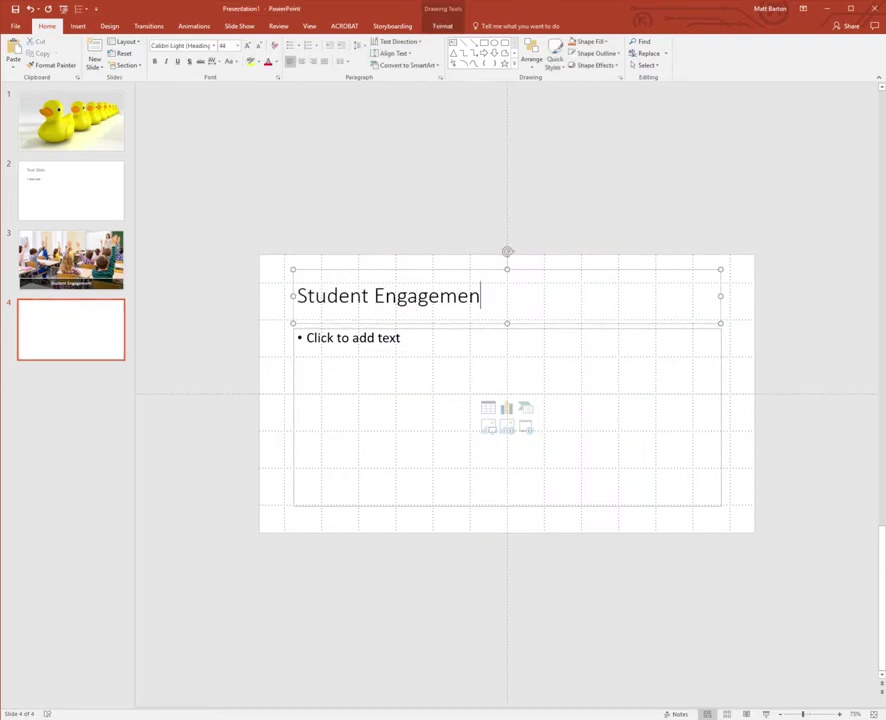
text(t)
click(416, 445)
text(H)
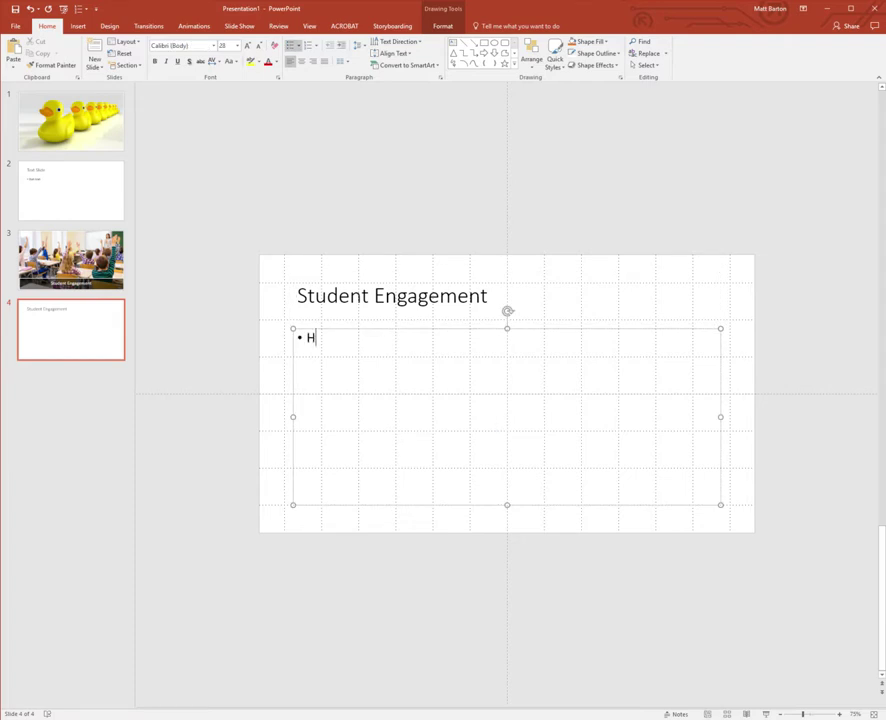
text(ere's my text for this slide...)
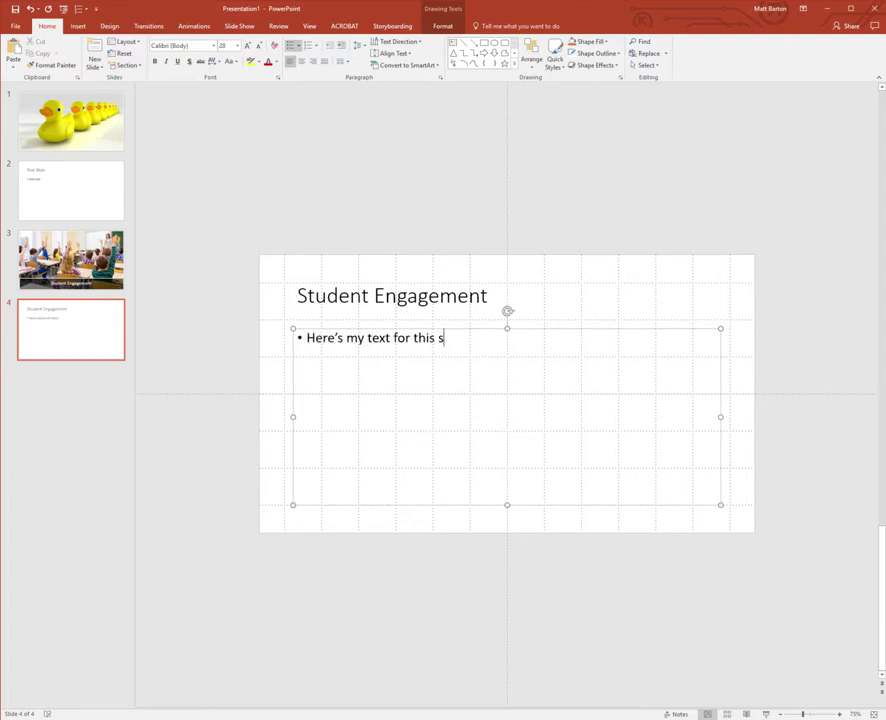
click(185, 322)
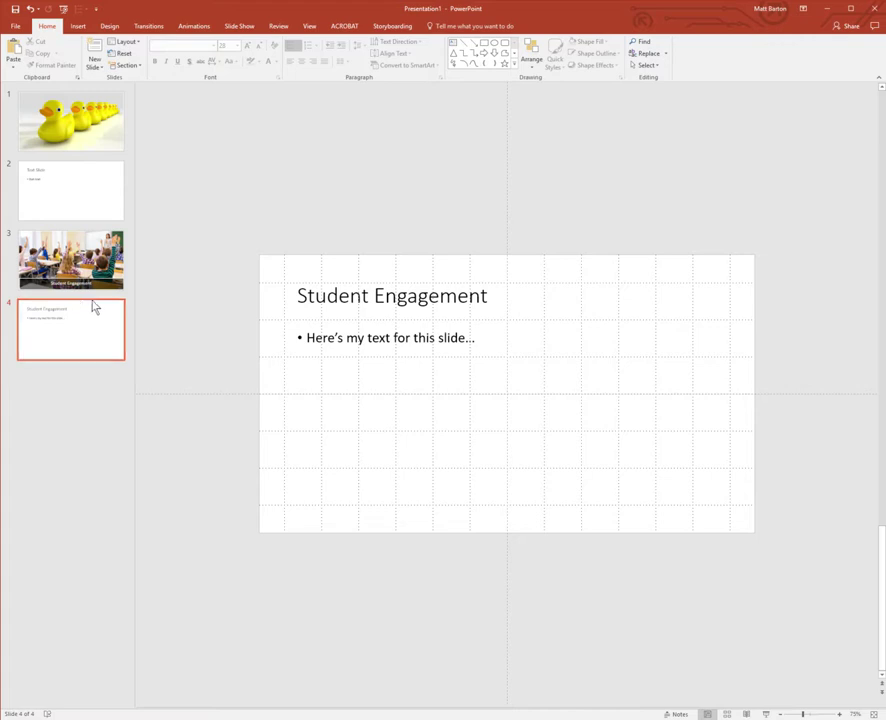
Review the bullet text on slide 4 and the 'Blah blah' bullet on slide 2
key(Up)
key(Up)
click(69, 320)
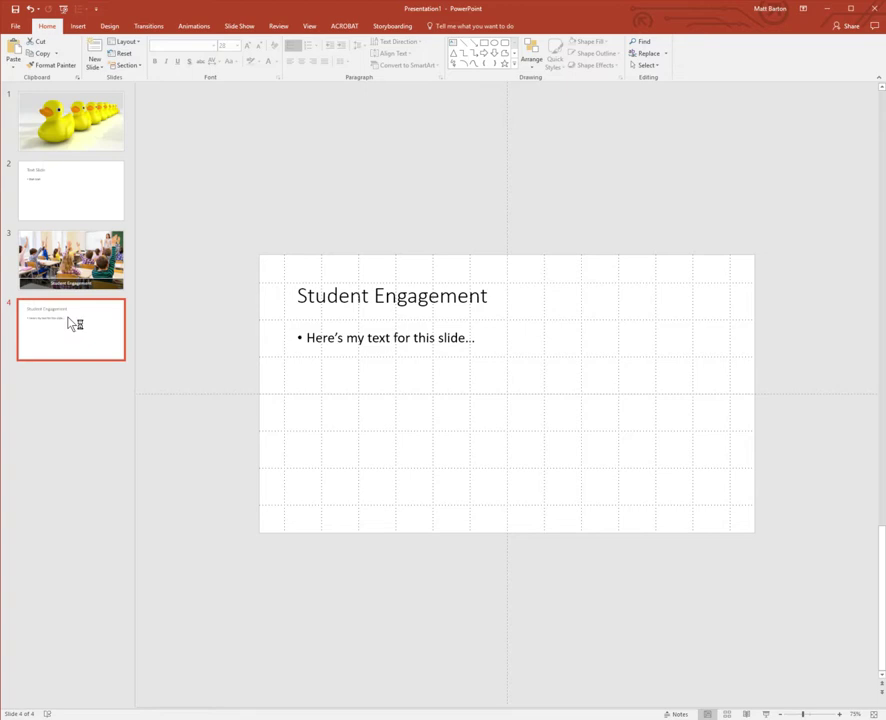
double_click(325, 343)
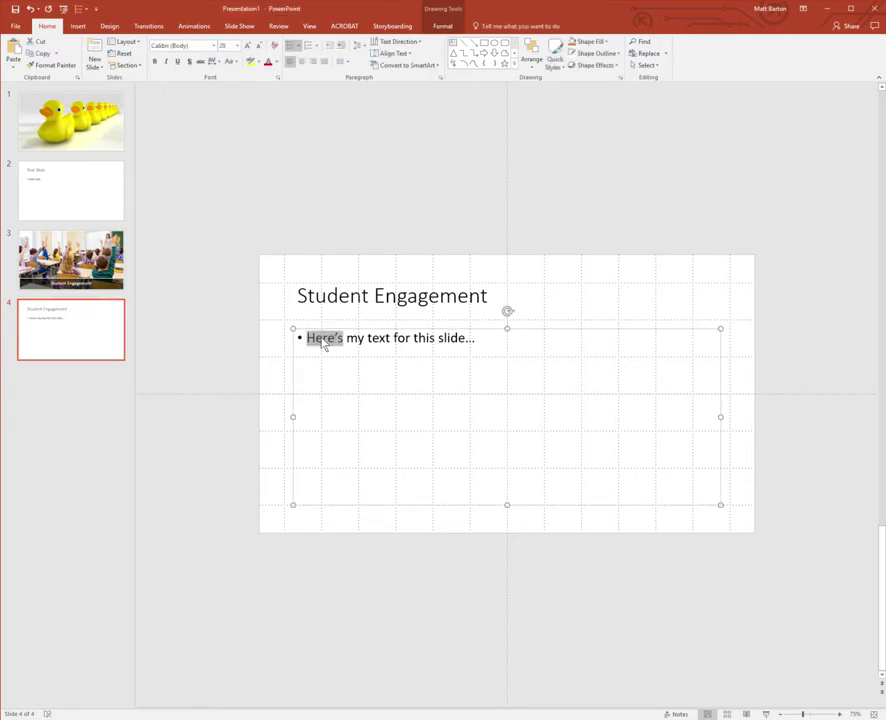
triple_click(327, 345)
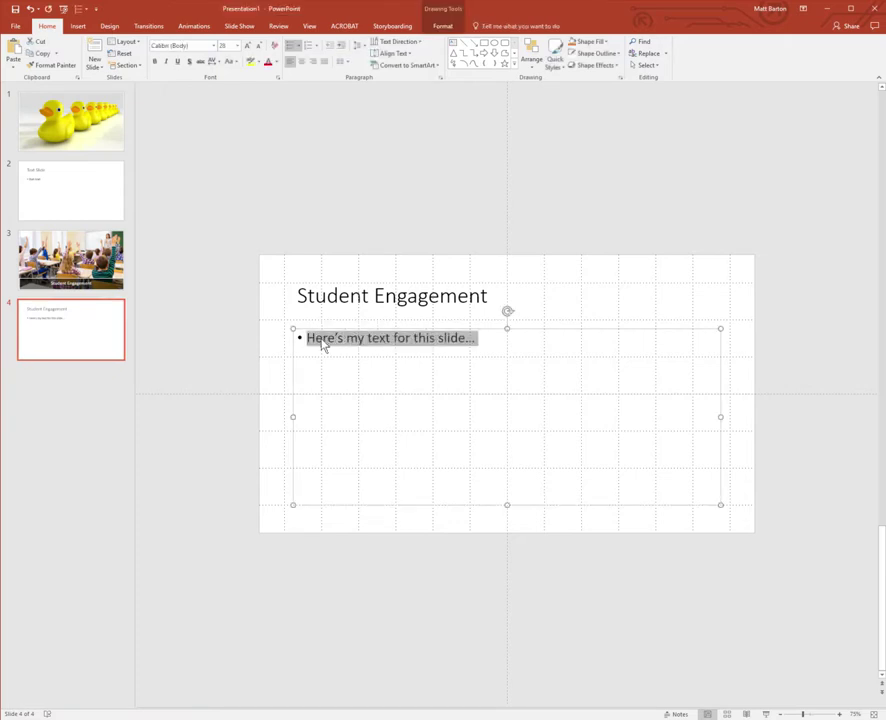
click(65, 207)
double_click(338, 340)
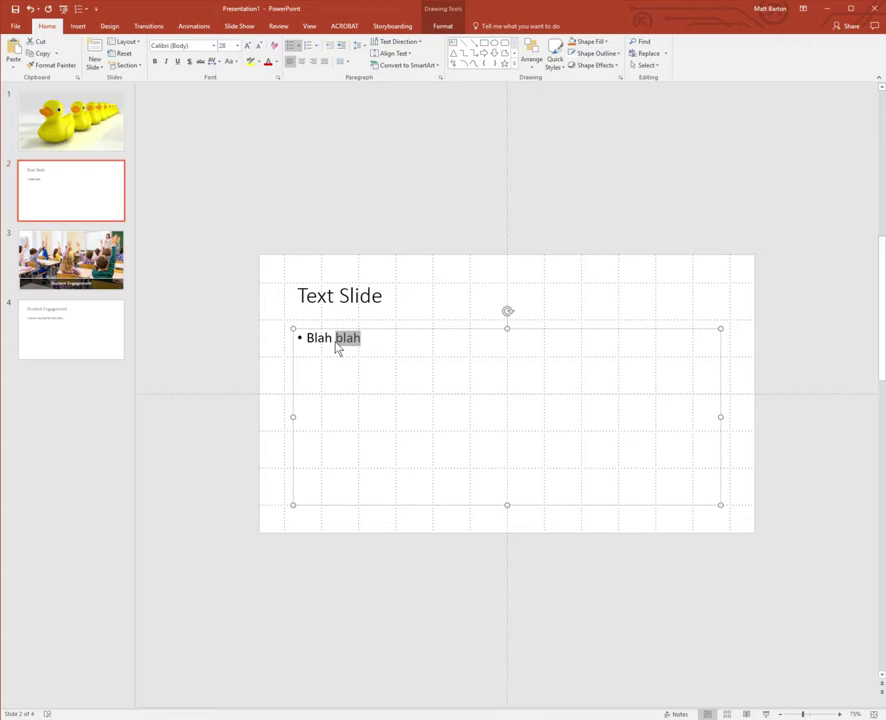
click(350, 352)
double_click(350, 348)
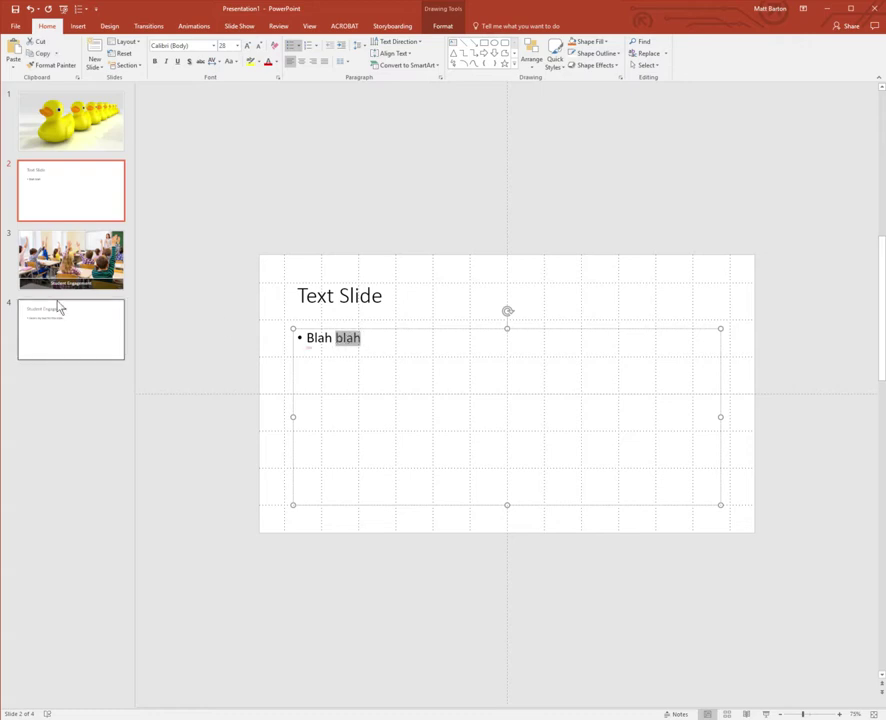
Look over the classroom and Student Engagement slides, then move up to slide 1's duck photo
click(51, 272)
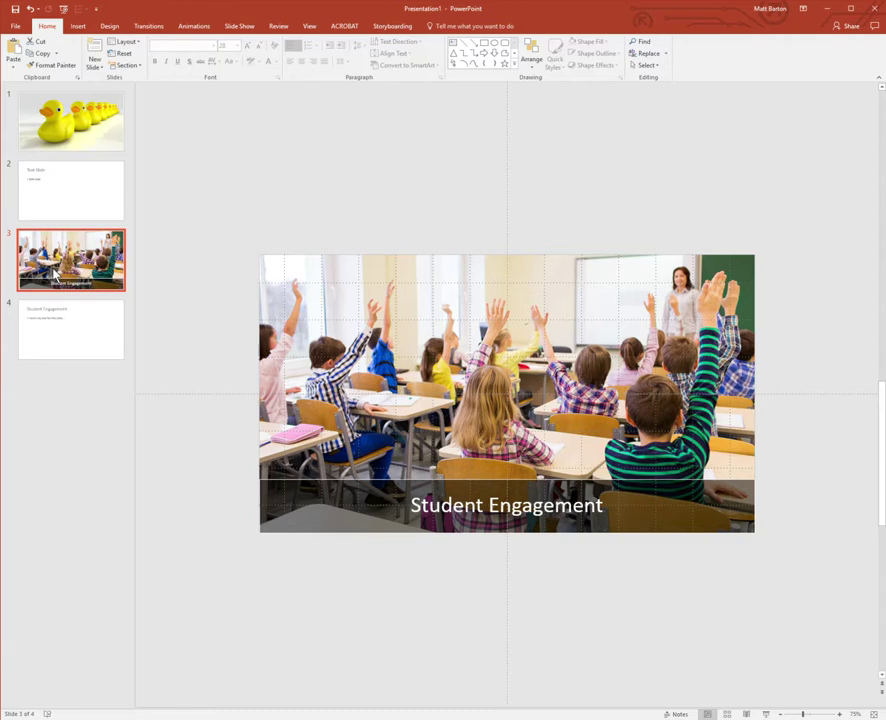
click(49, 340)
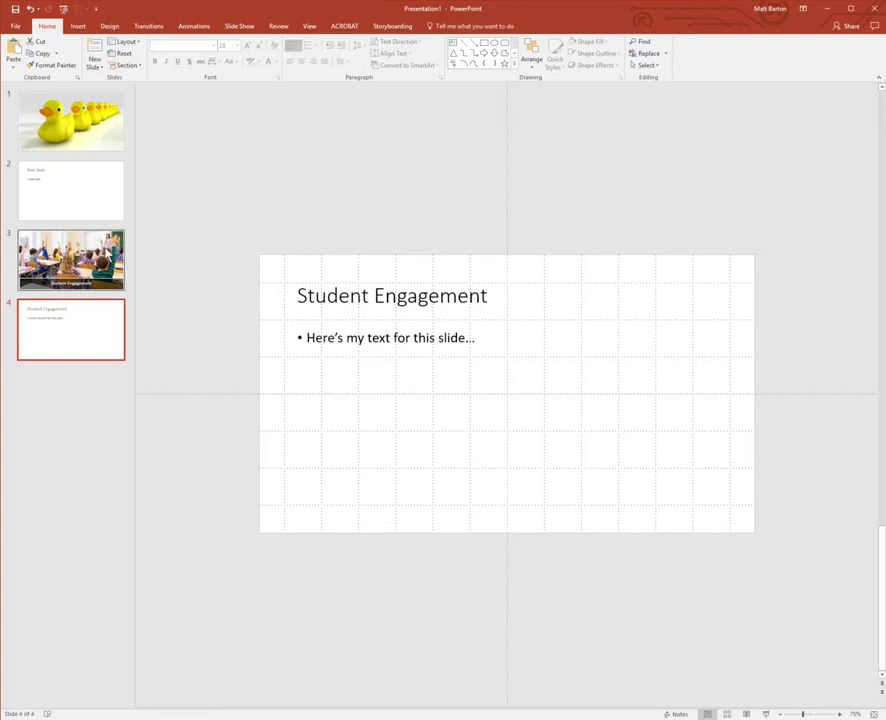
click(110, 255)
click(87, 184)
click(93, 147)
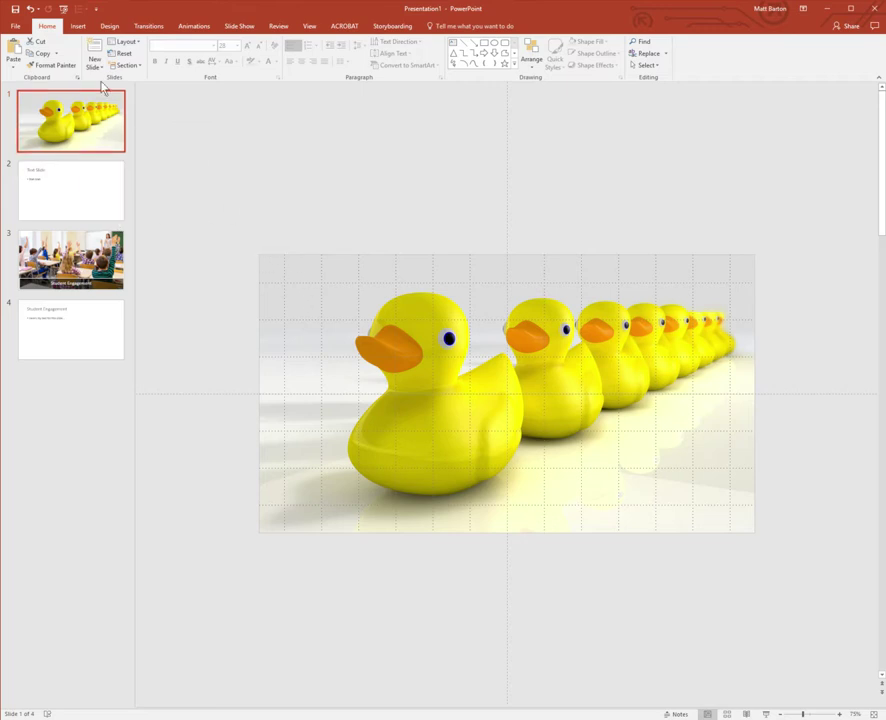
Draw a text box over the upper duck photo, then discard it so the slide stays text-free
click(191, 30)
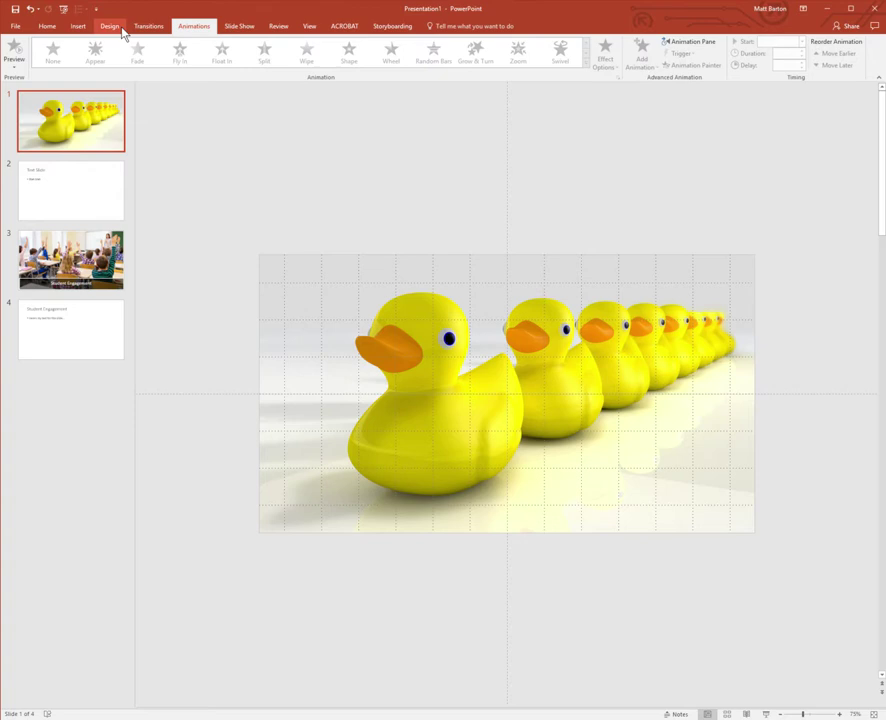
click(77, 27)
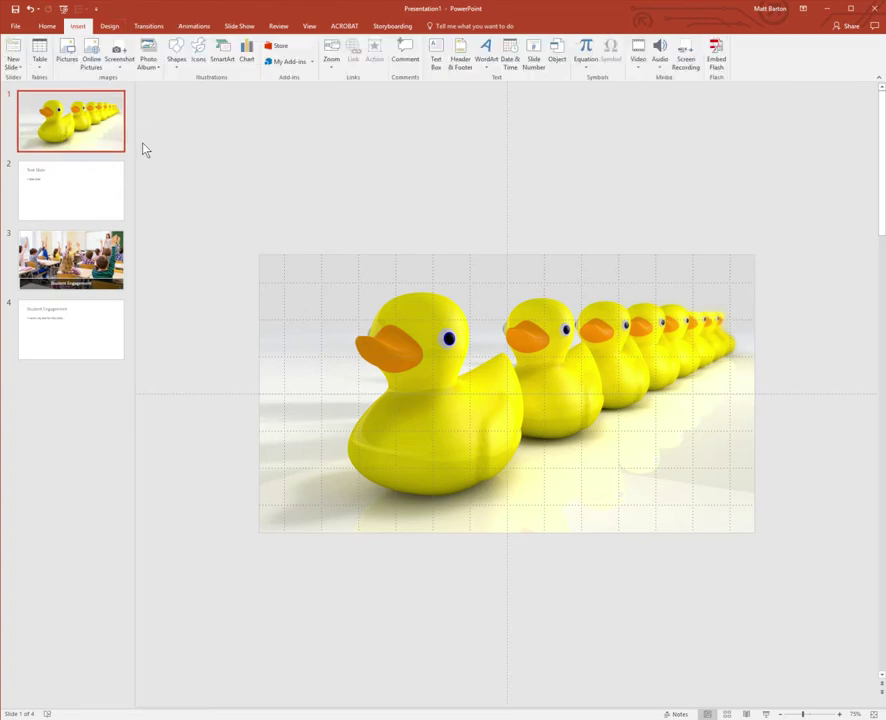
click(435, 63)
drag(265, 269, 676, 393)
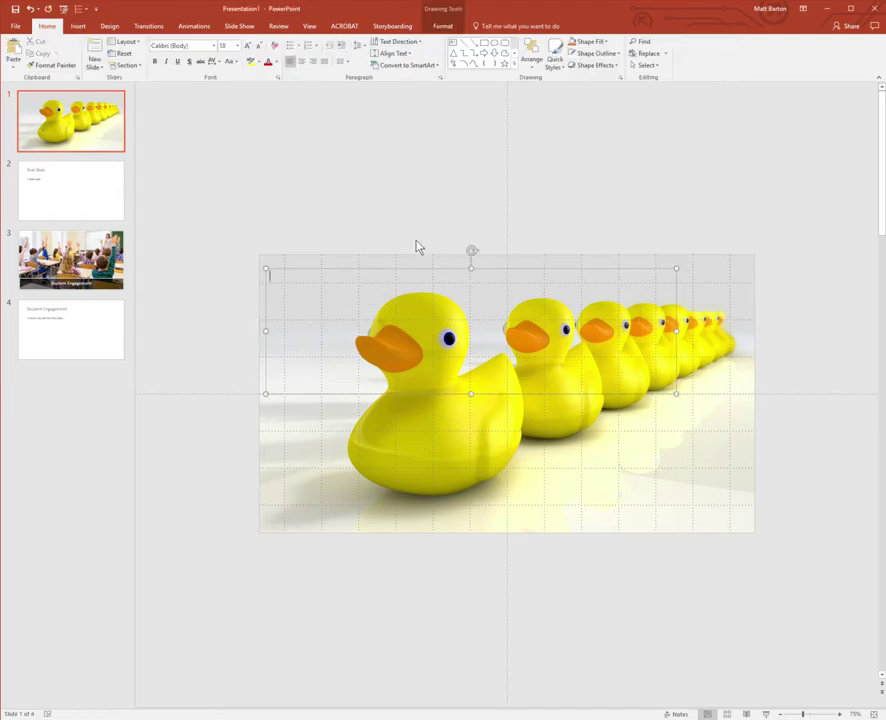
key(Escape)
key(Escape)
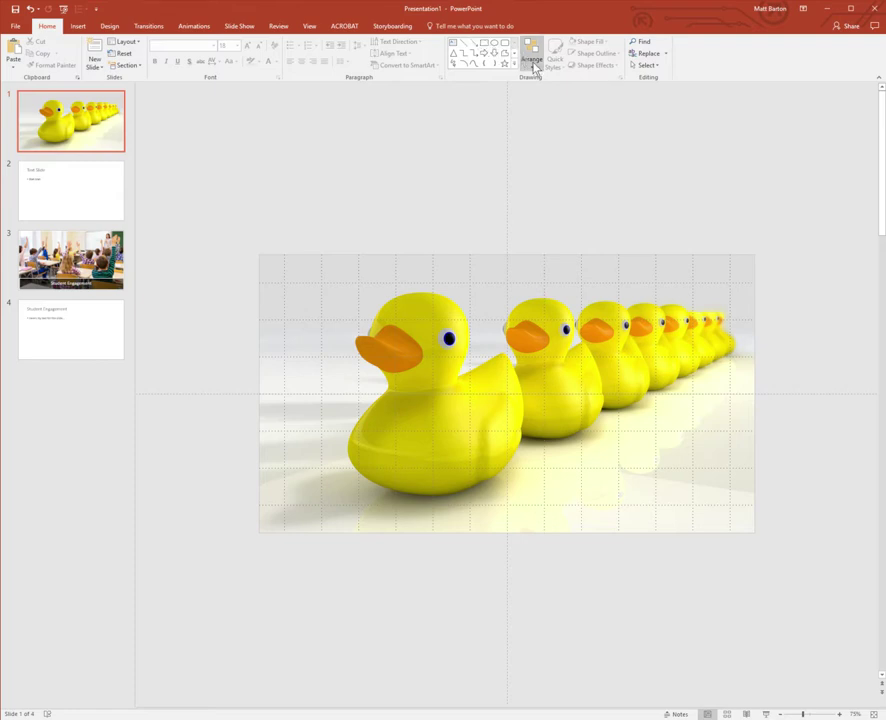
Go to slide 4, the Student Engagement text slide, and place the cursor in its body text
click(89, 192)
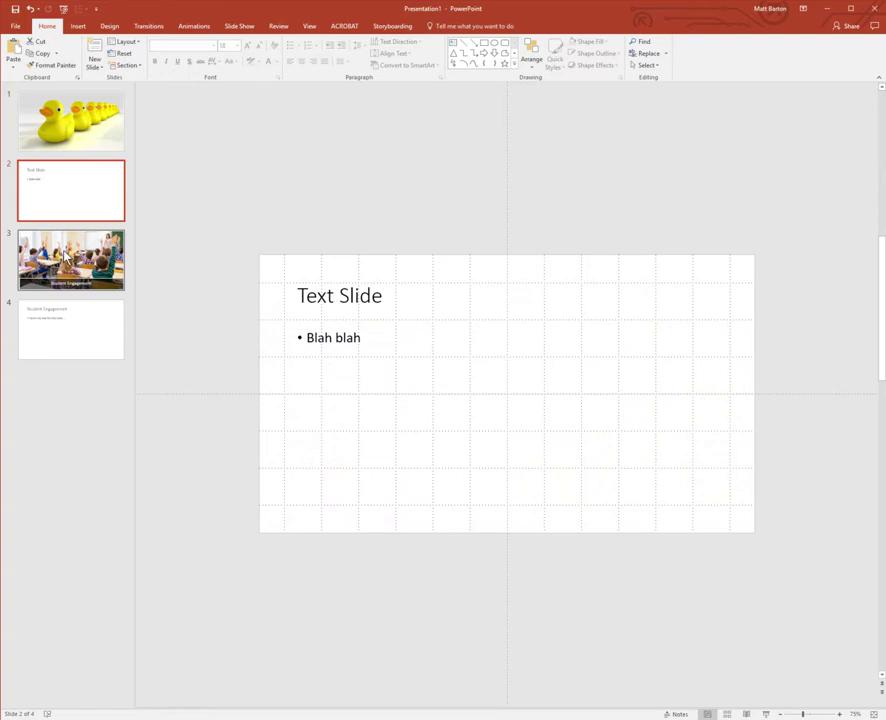
click(55, 330)
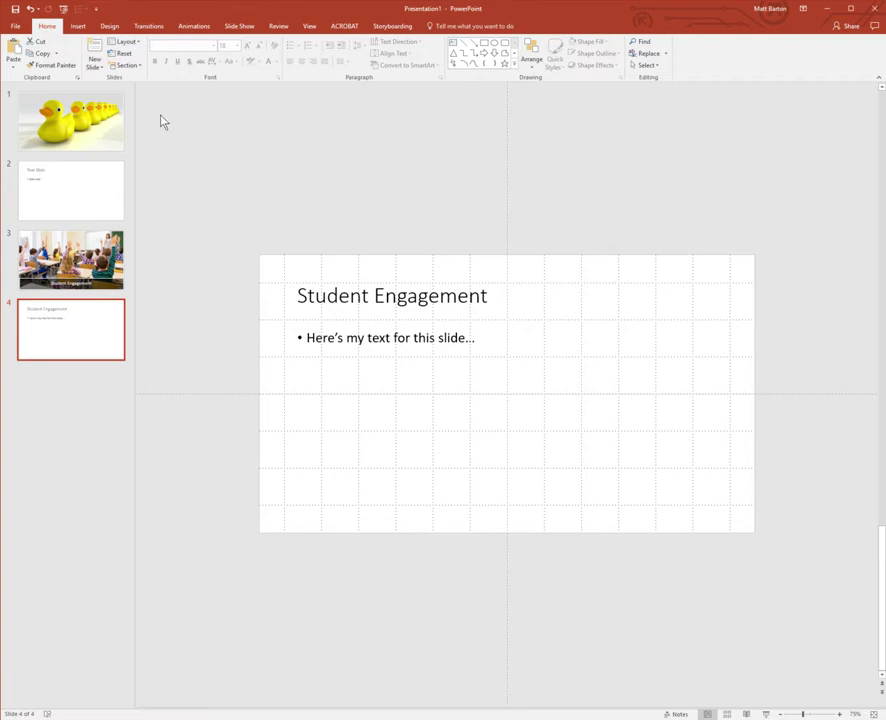
click(428, 343)
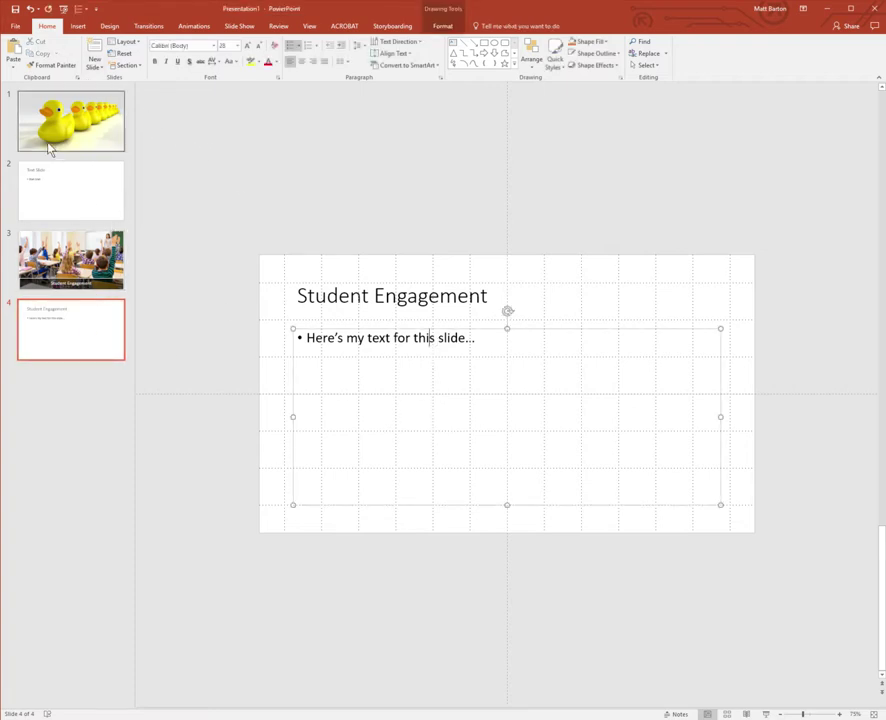
click(15, 26)
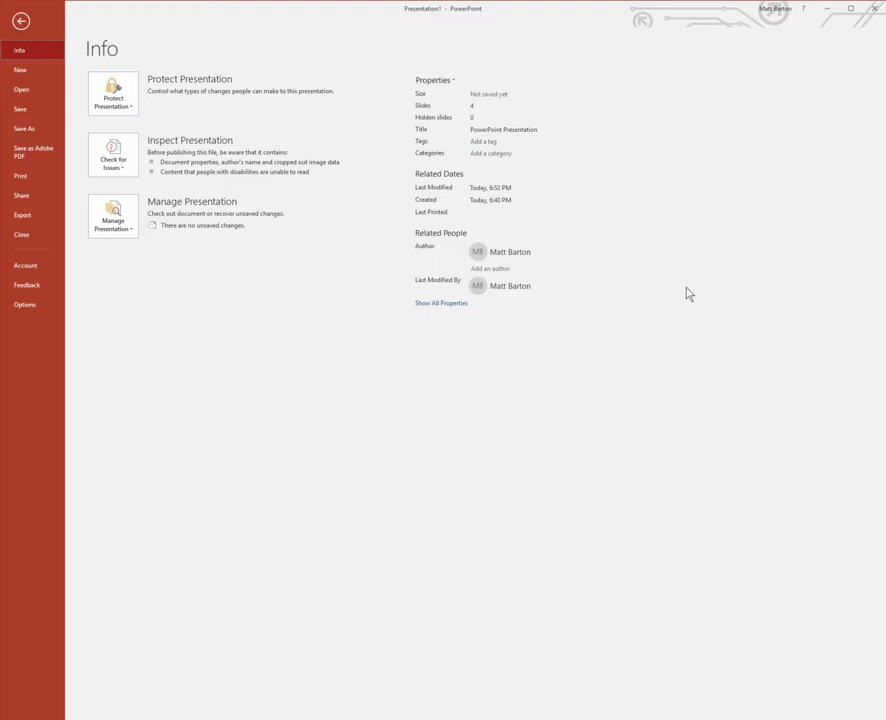
click(22, 22)
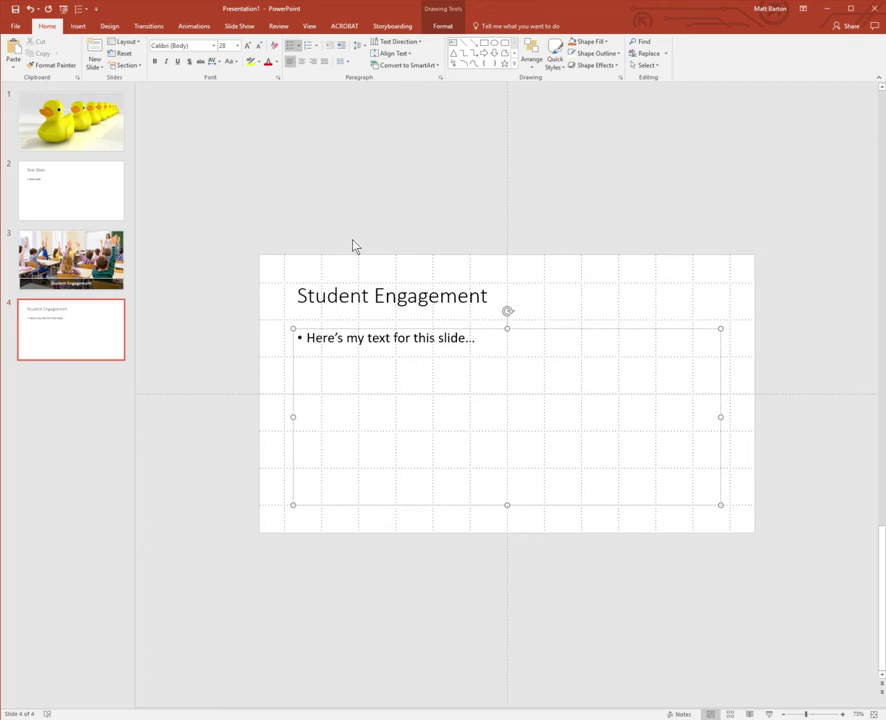
Step through the slides and end on slide 3, the classroom photo with the Student Engagement banner
click(85, 260)
click(83, 130)
click(83, 215)
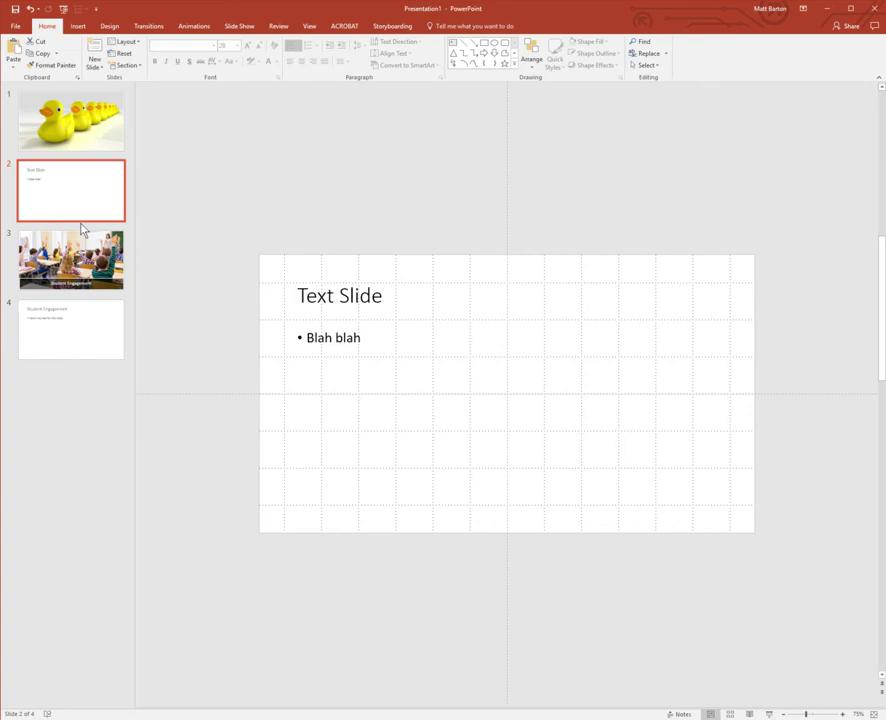
click(84, 245)
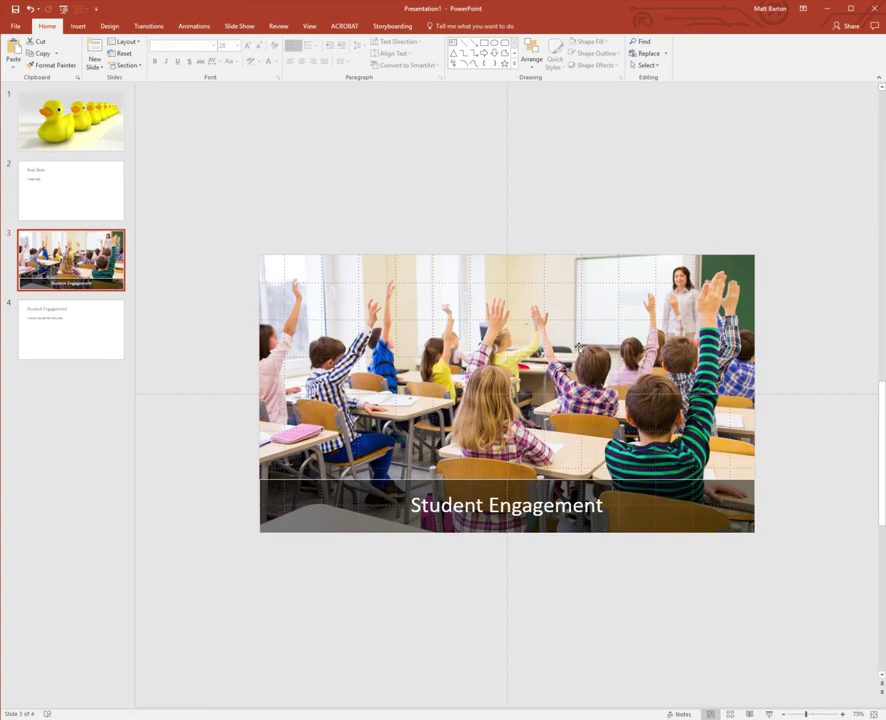